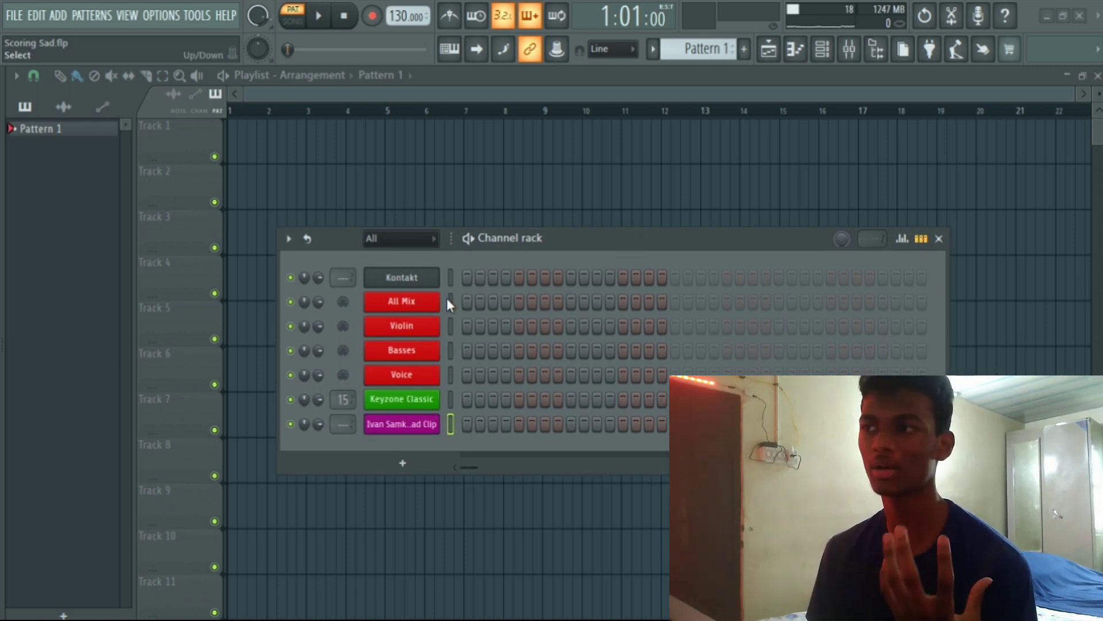
Step: Open the sad clip channel's video player and arrange it beside the channel rack
left_click_drag(487, 245, 504, 220)
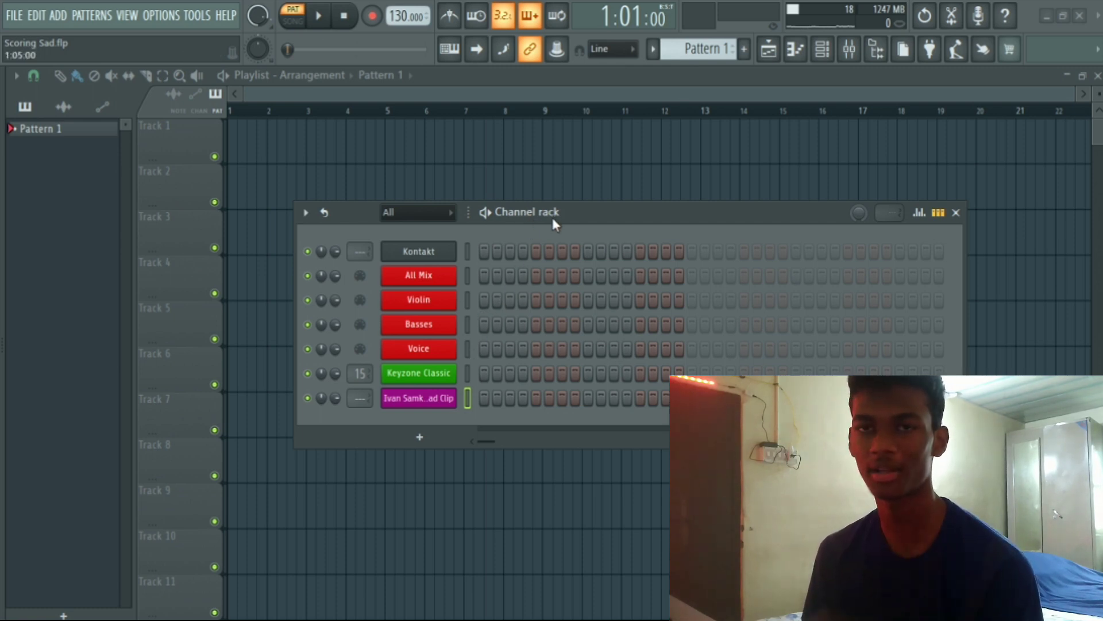
left_click_drag(552, 217, 555, 179)
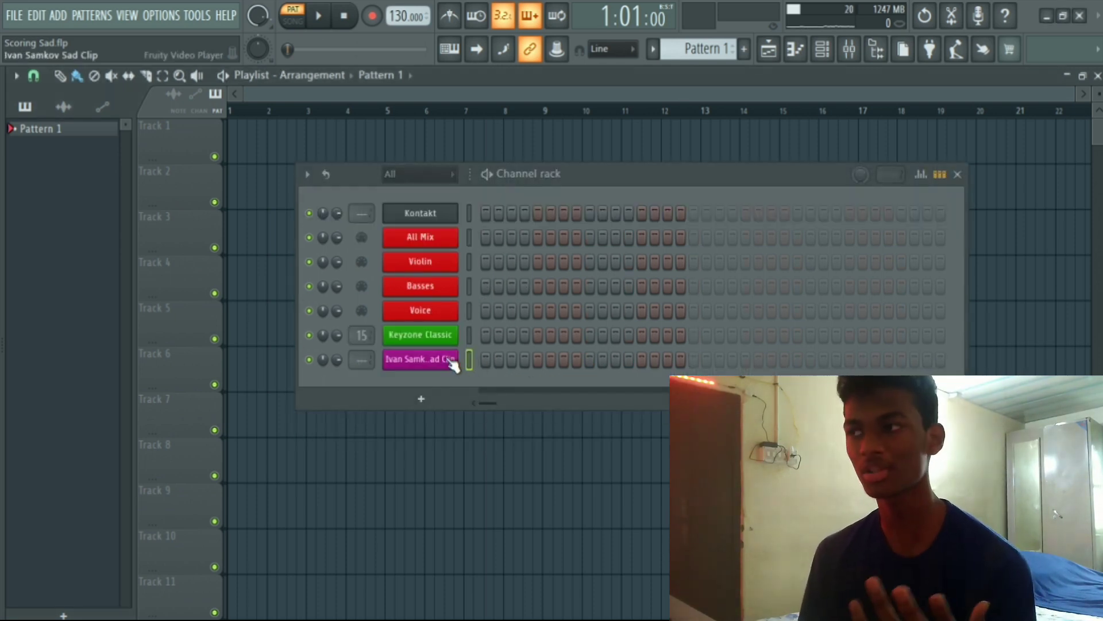
left_click(451, 361)
left_click_drag(623, 172, 835, 183)
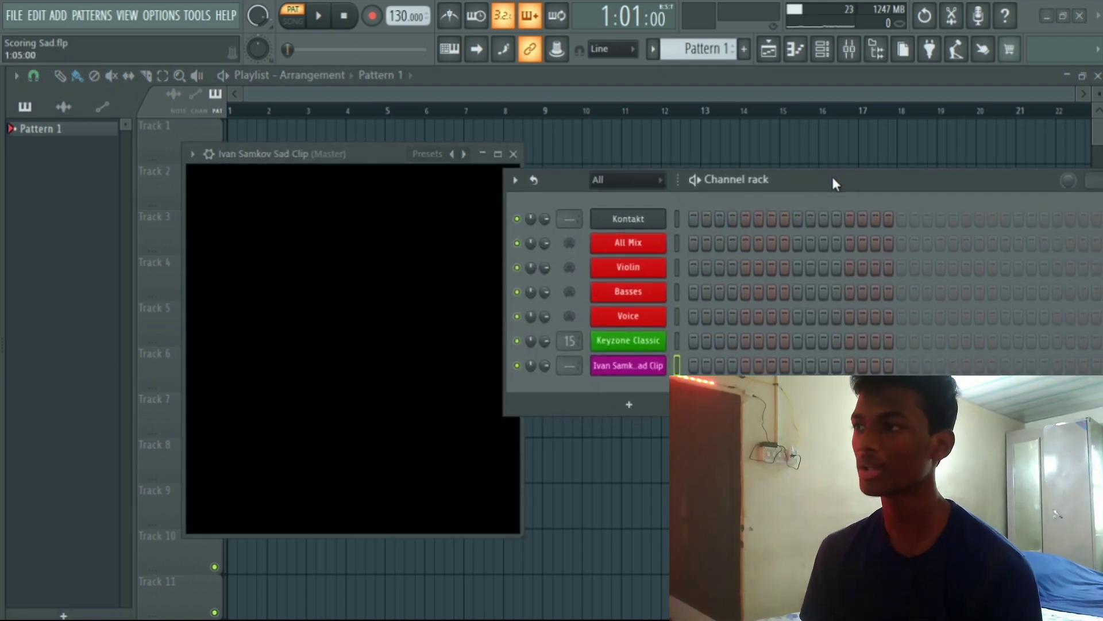
left_click_drag(391, 150, 427, 112)
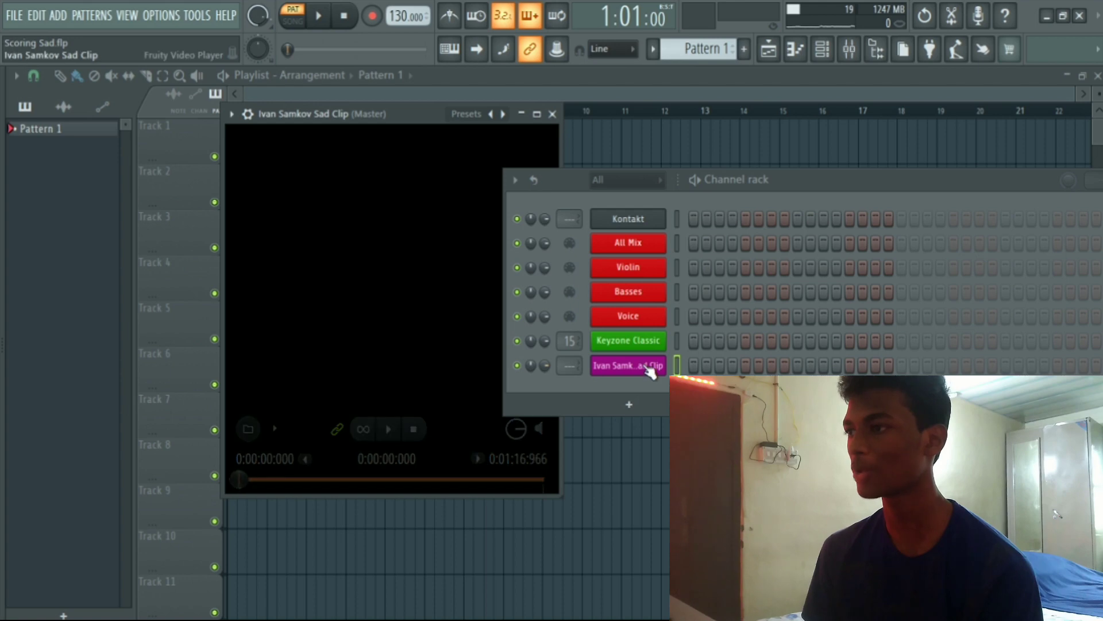
left_click_drag(351, 115, 353, 114)
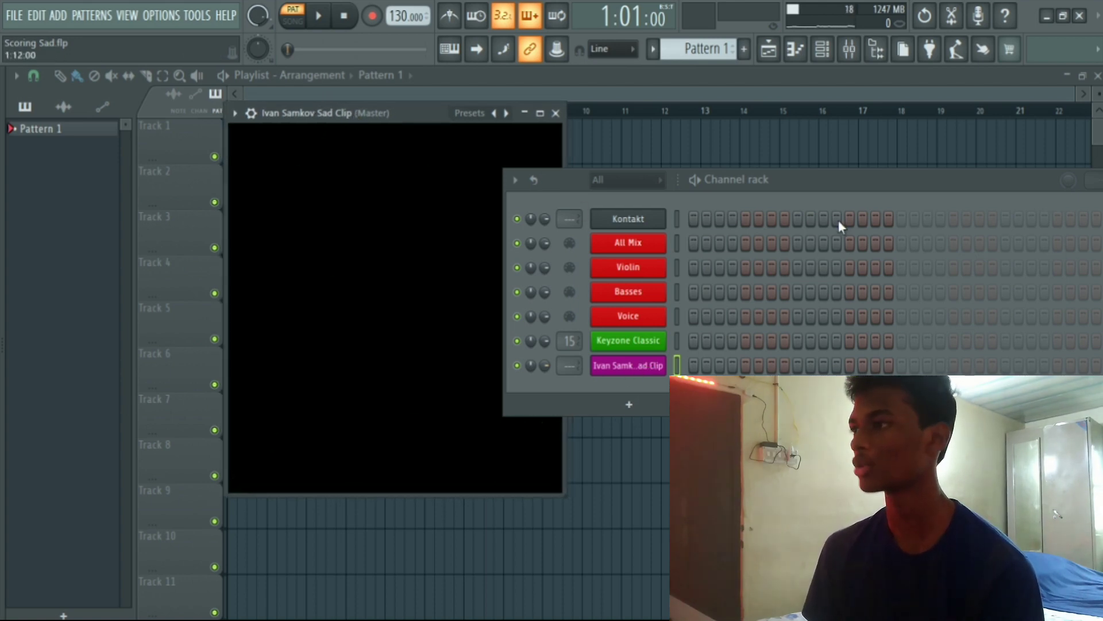
left_click_drag(865, 180, 787, 266)
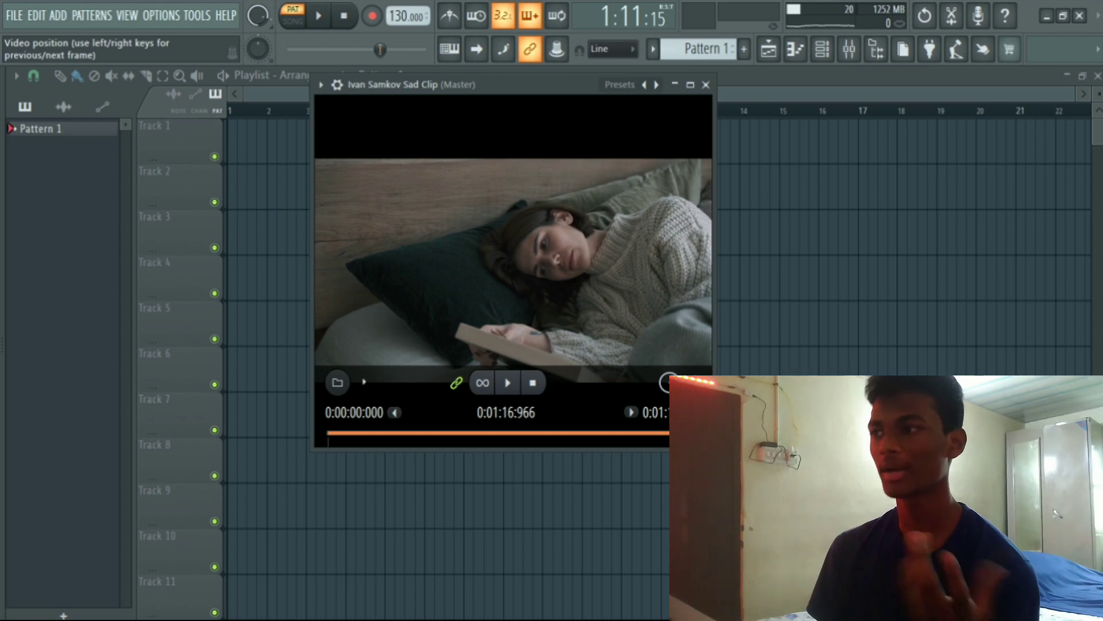
Step: Scrub the sad clip to about 0:29 to examine the scene change, and return it to about 0:02
left_click_drag(488, 432, 467, 433)
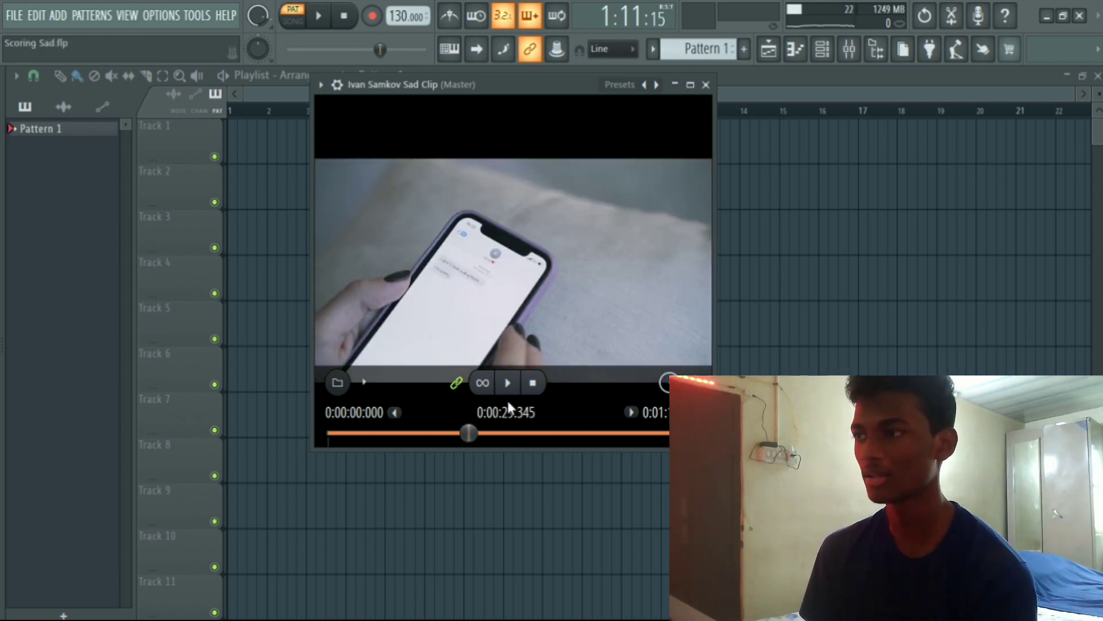
left_click(532, 382)
left_click_drag(328, 433, 469, 433)
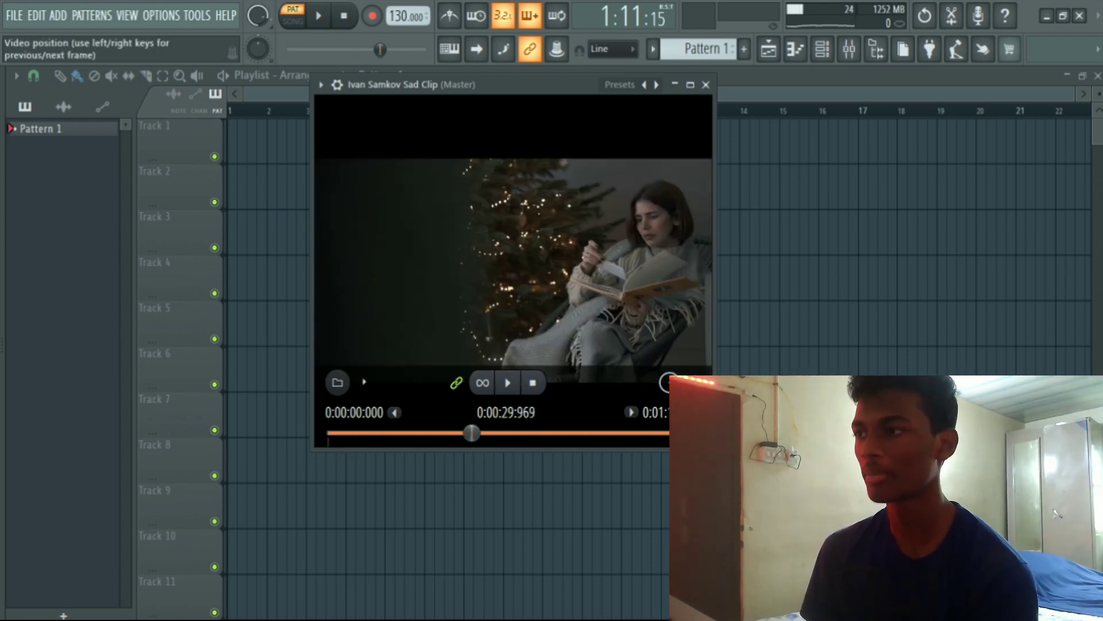
left_click(508, 383)
left_click(507, 383)
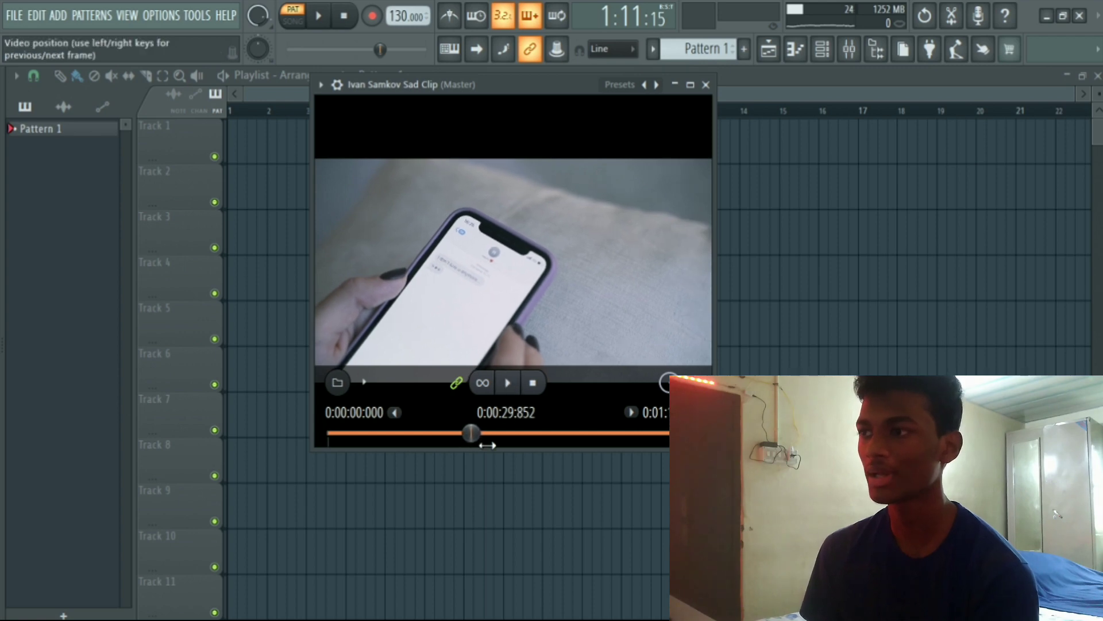
left_click_drag(473, 442, 340, 440)
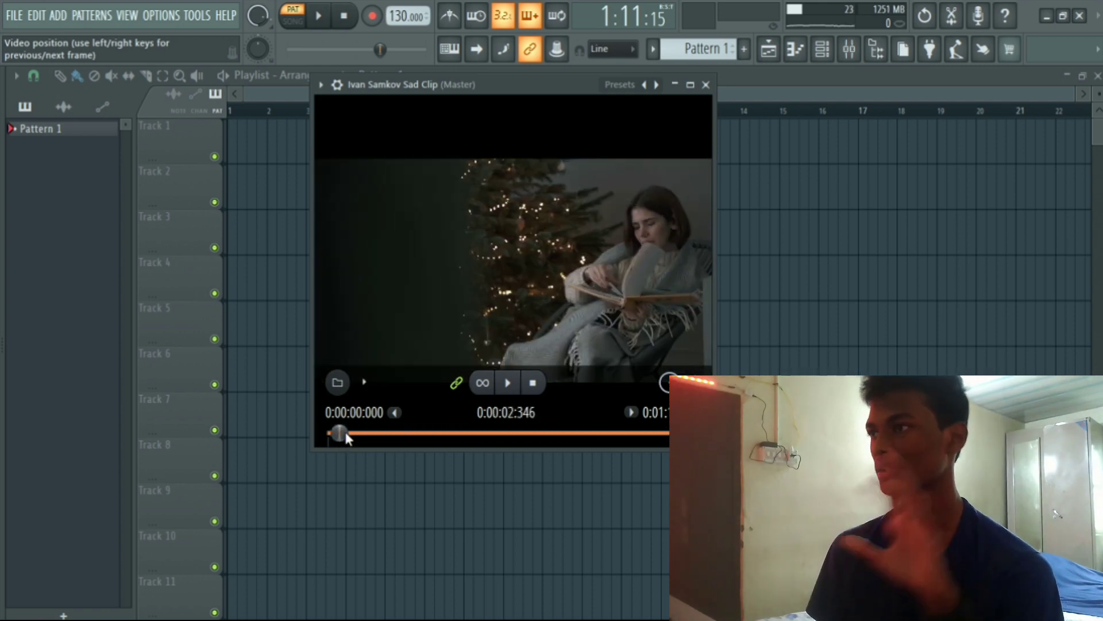
Step: Bring up the channel rack beside the video window and raise the system volume to 68 for playing Keyzone Classic
left_click_drag(521, 87, 574, 132)
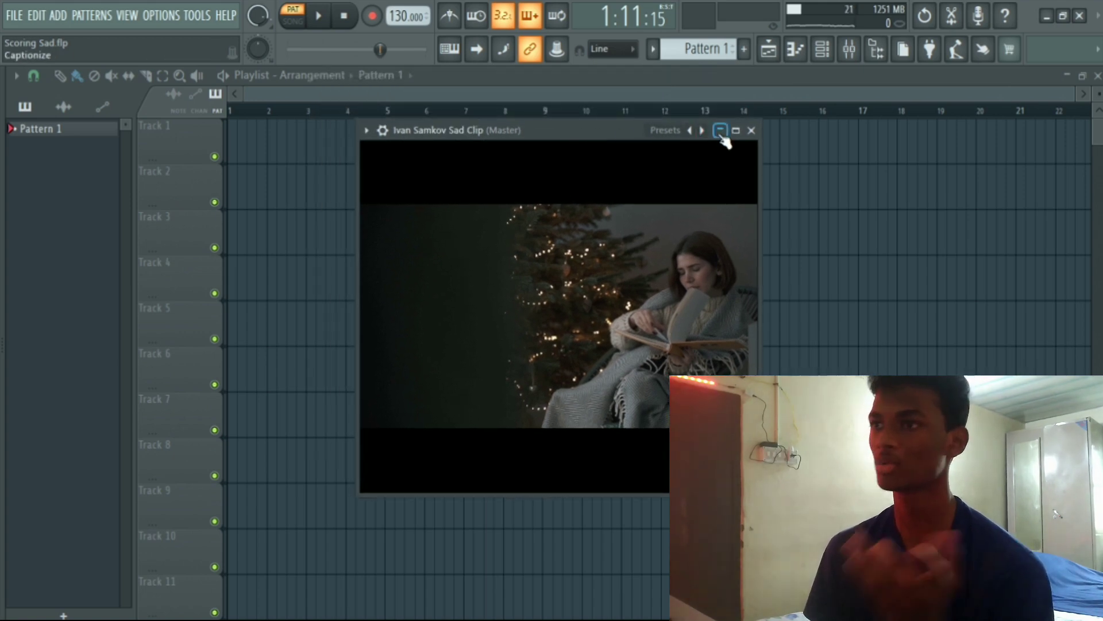
key("F6")
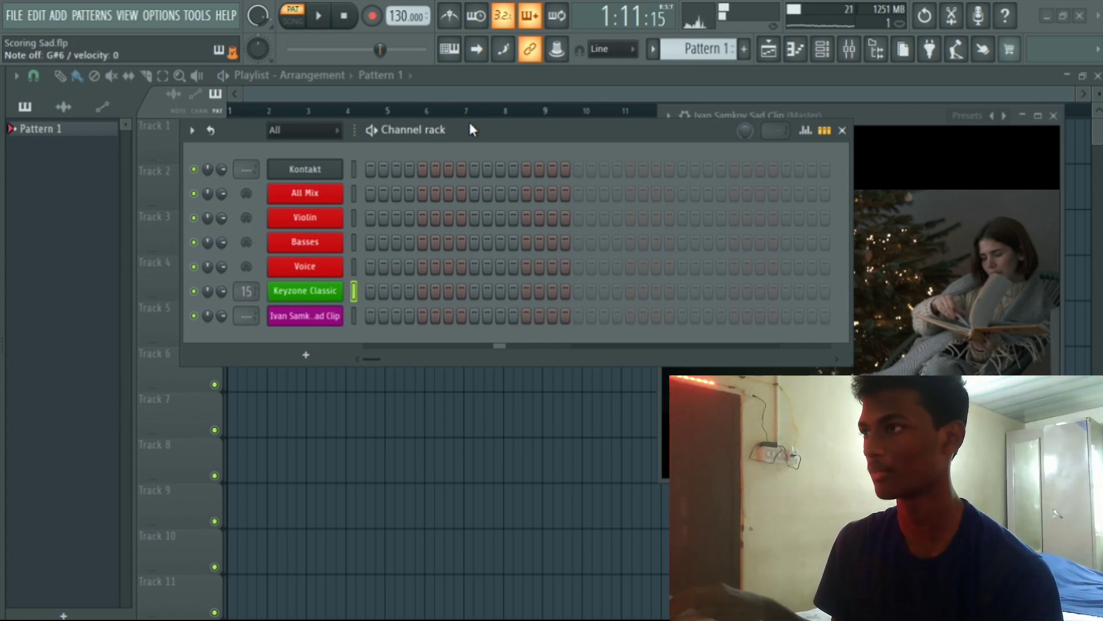
key("XF86AudioRaiseVolume")
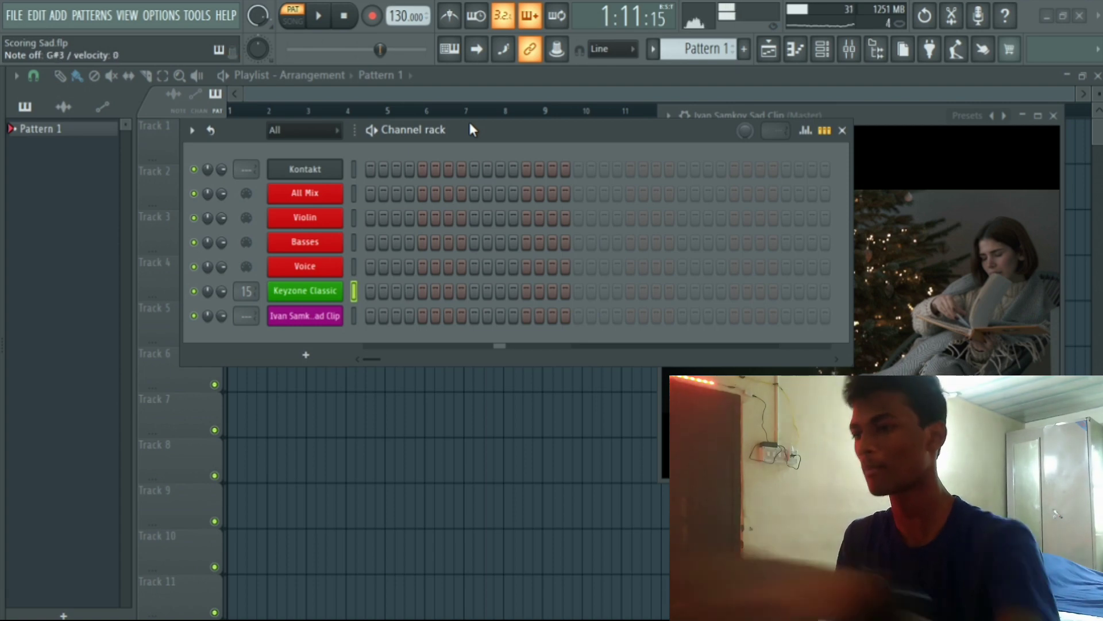
key("XF86AudioRaiseVolume")
key("XF86AudioRaiseVolume")
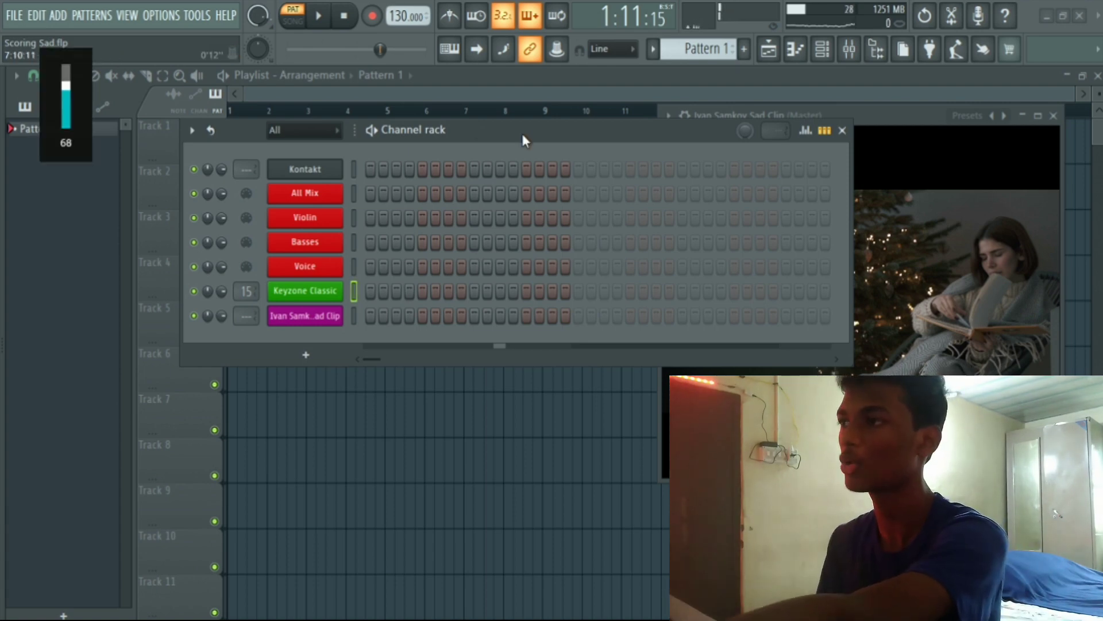
left_click_drag(546, 137, 548, 135)
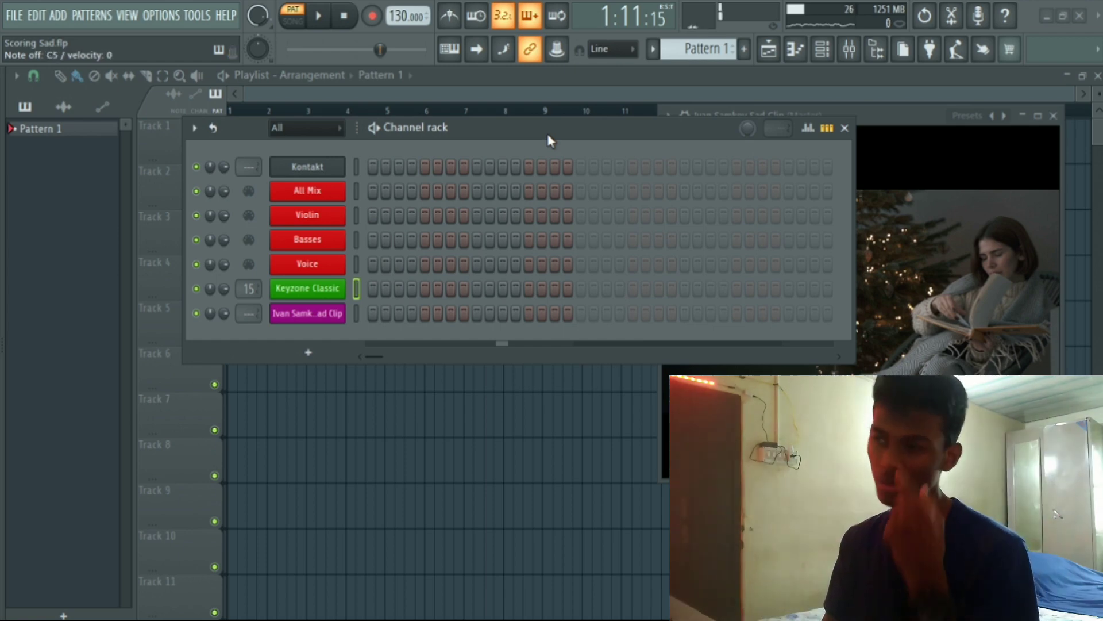
mouse_move(566, 123)
left_mouse_down()
mouse_move(584, 175)
mouse_move(563, 125)
left_mouse_up()
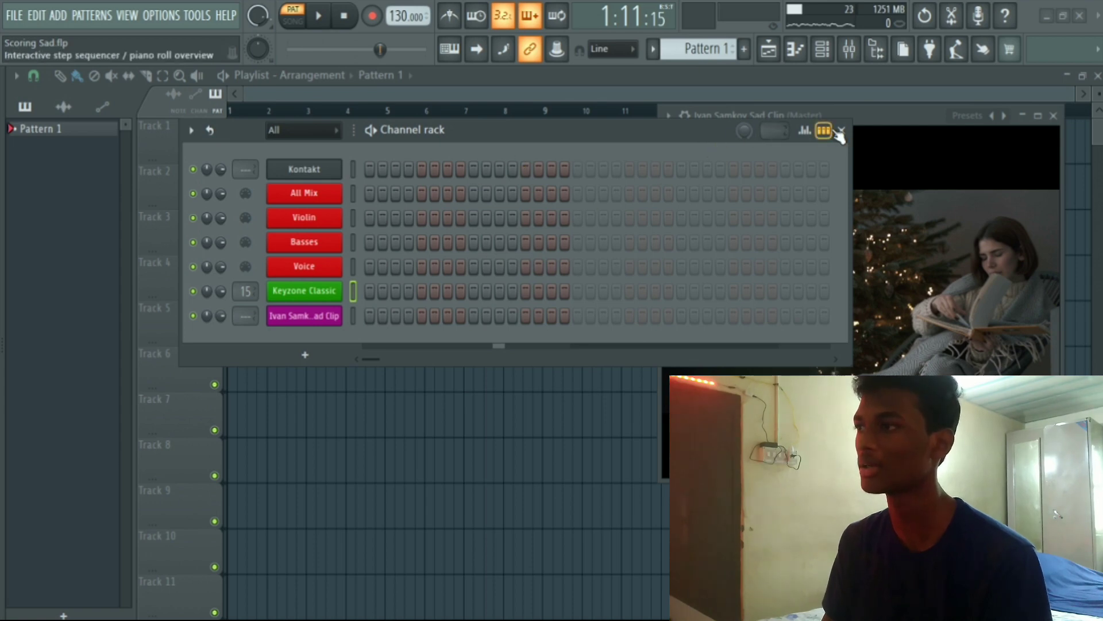
Step: Open the Keyzone Classic piano roll with bars 1 to 5 in view and close the channel rack
left_click(796, 50)
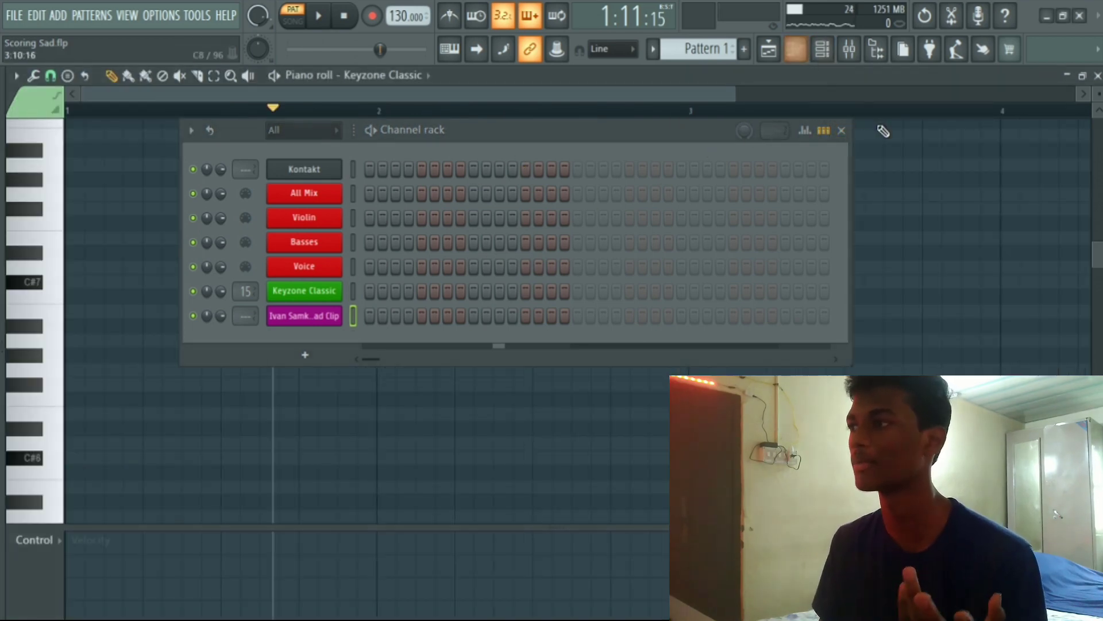
left_click(841, 131)
scroll(757, 119, "down", 1)
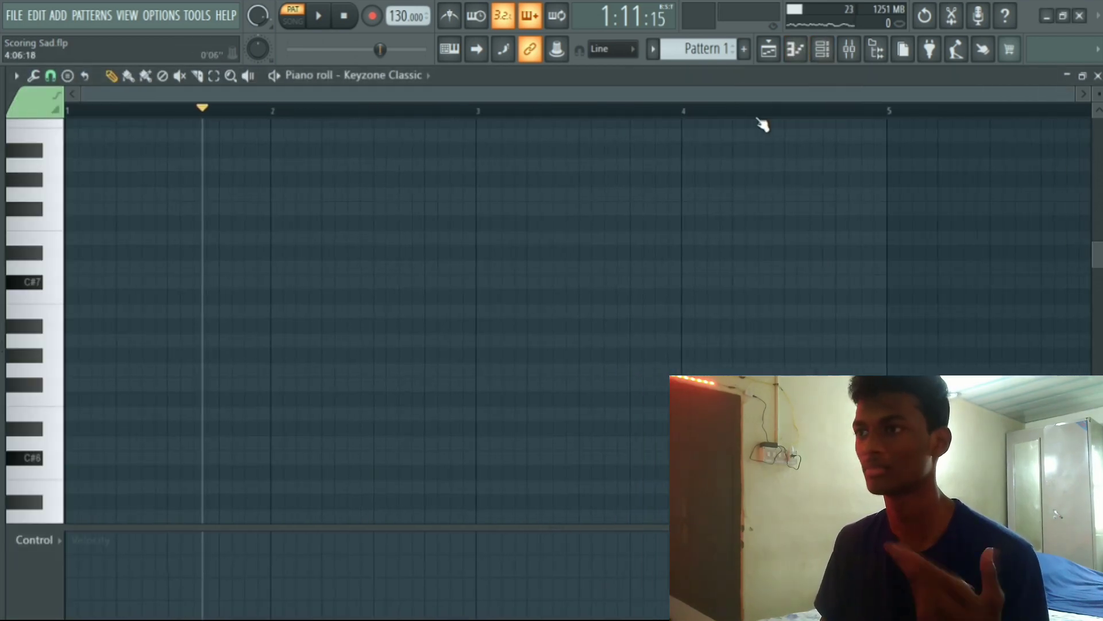
Step: Set the tempo to 84 BPM and check it by briefly playing the empty pattern with the metronome on
left_click(450, 22)
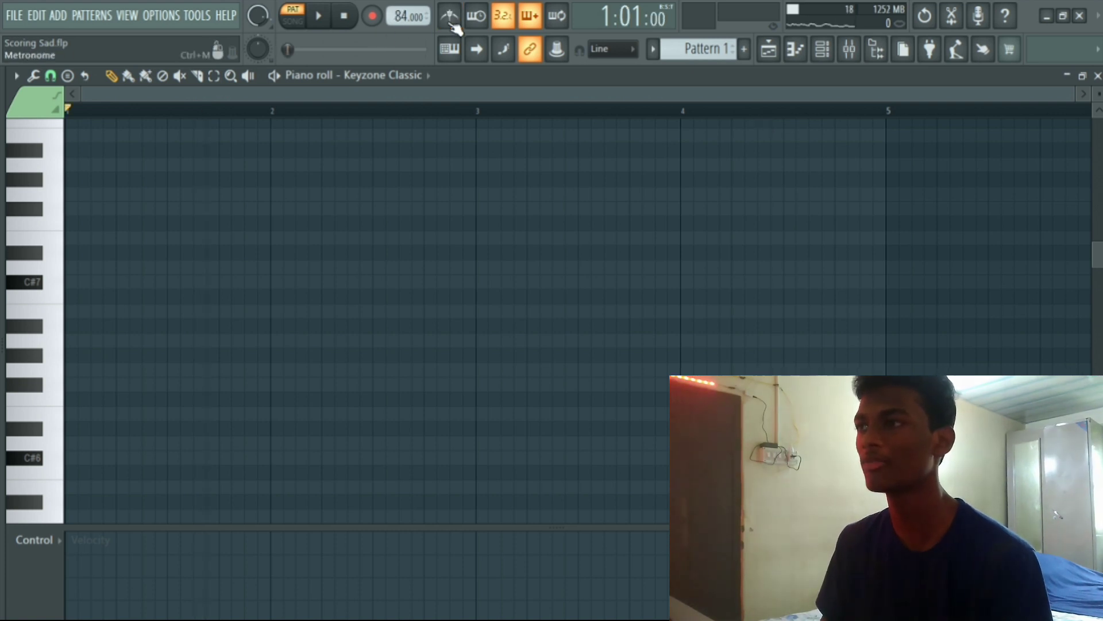
left_click(320, 23)
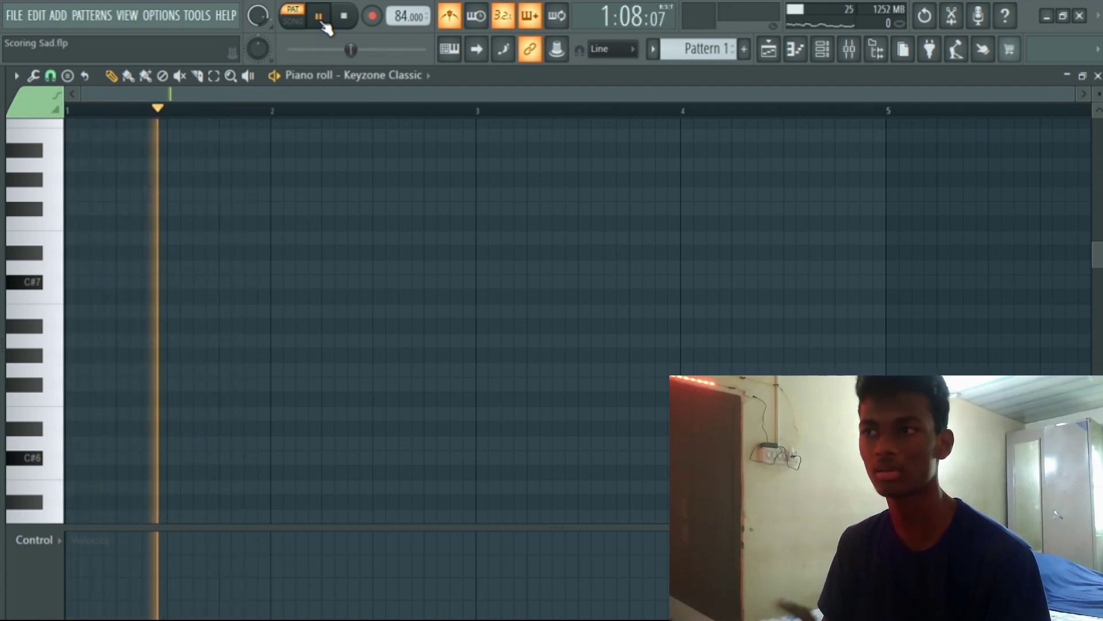
left_click(344, 18)
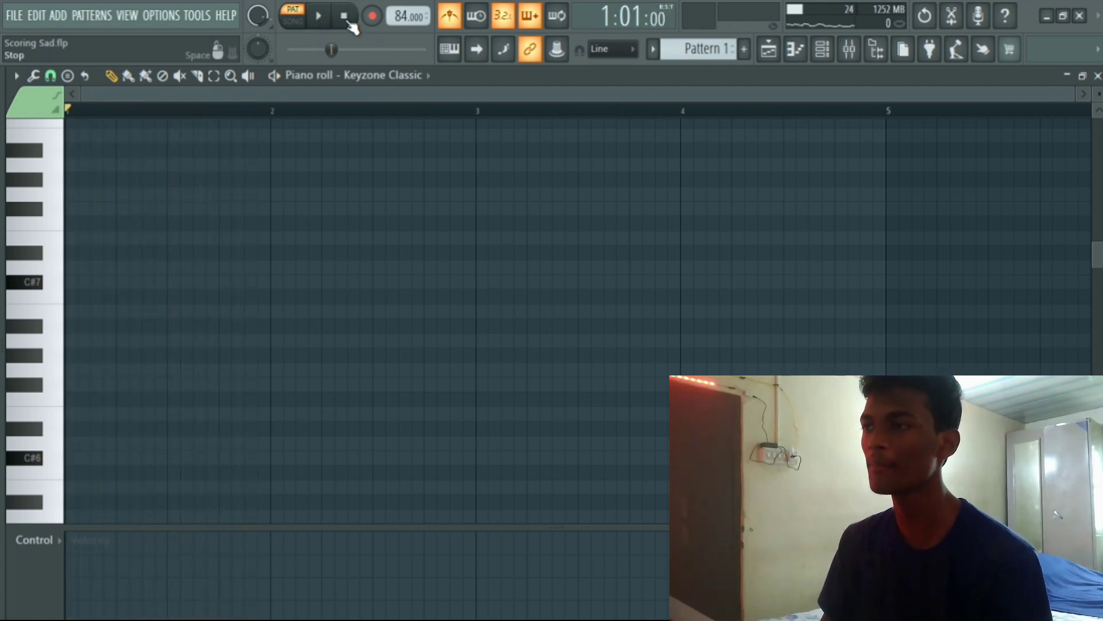
Step: Select the Keyzone Classic channel in the channel rack for live keyboard input, and close the rack
scroll(433, 254, "down", 3)
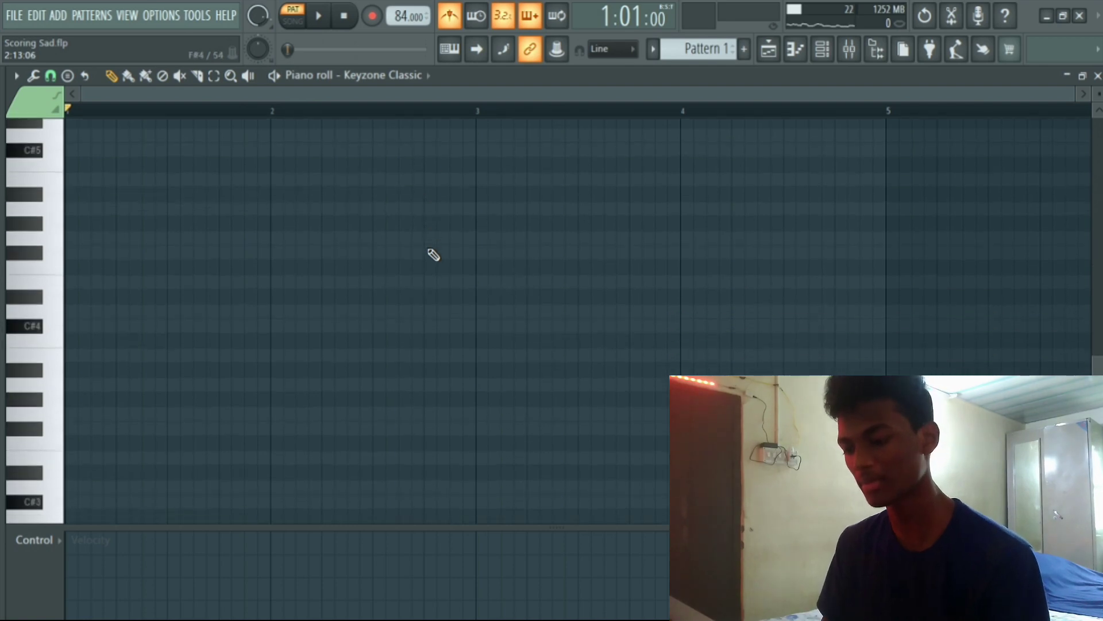
left_click(849, 51)
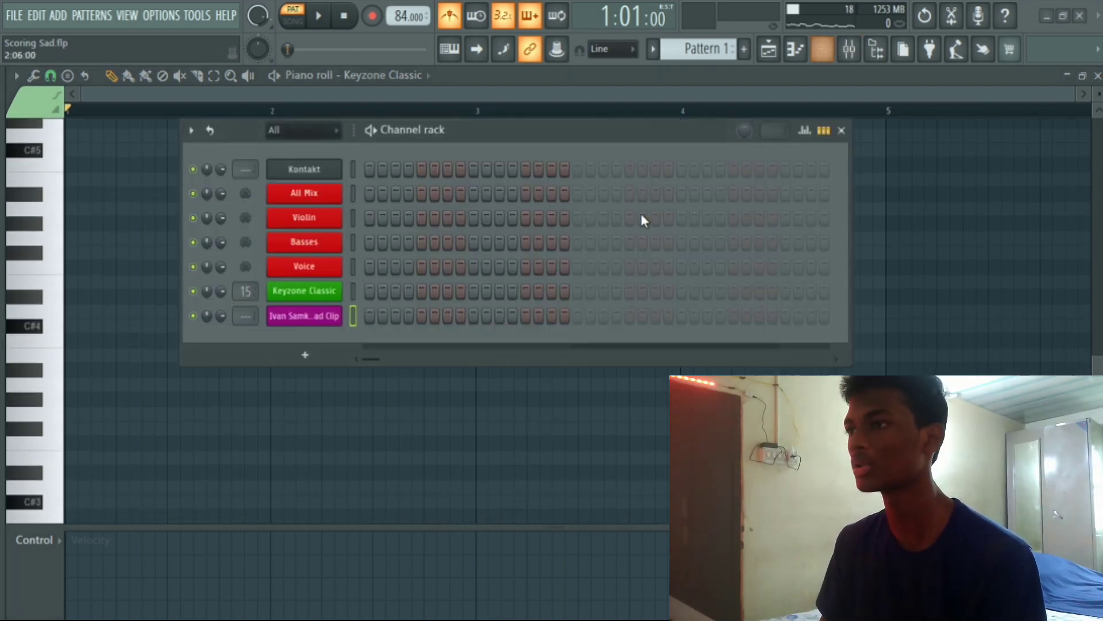
left_click(353, 290)
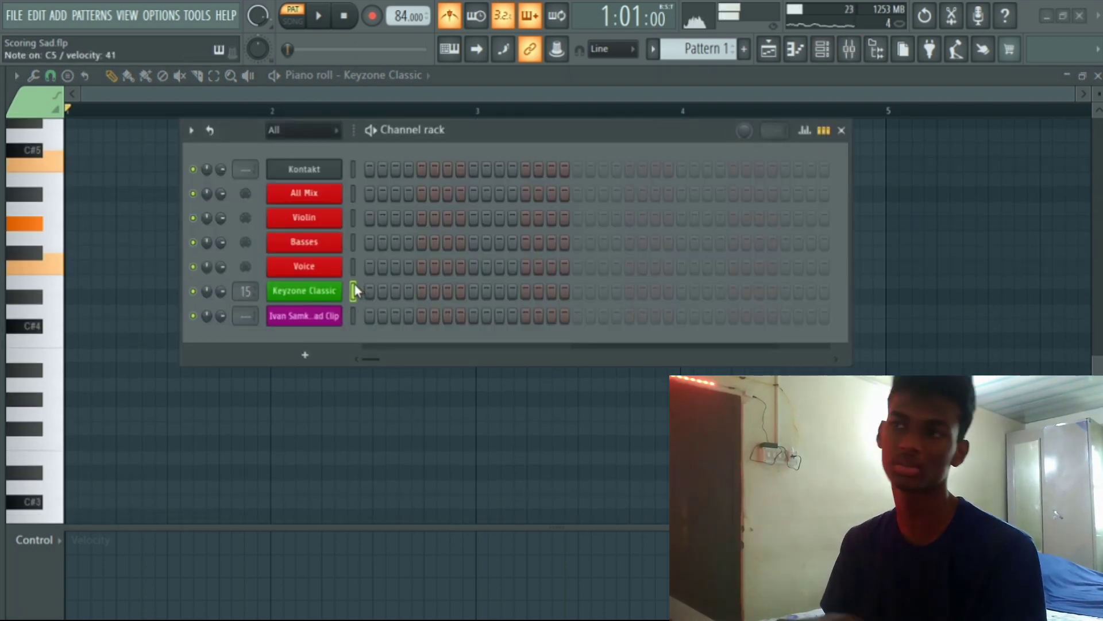
left_click(824, 131)
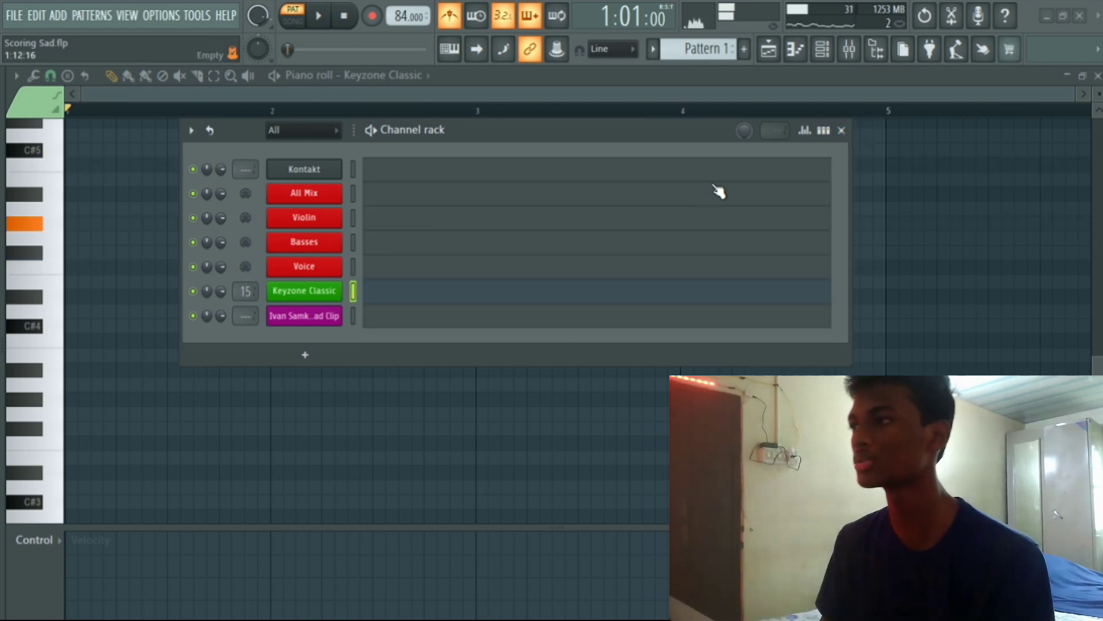
left_click(824, 131)
left_click(842, 130)
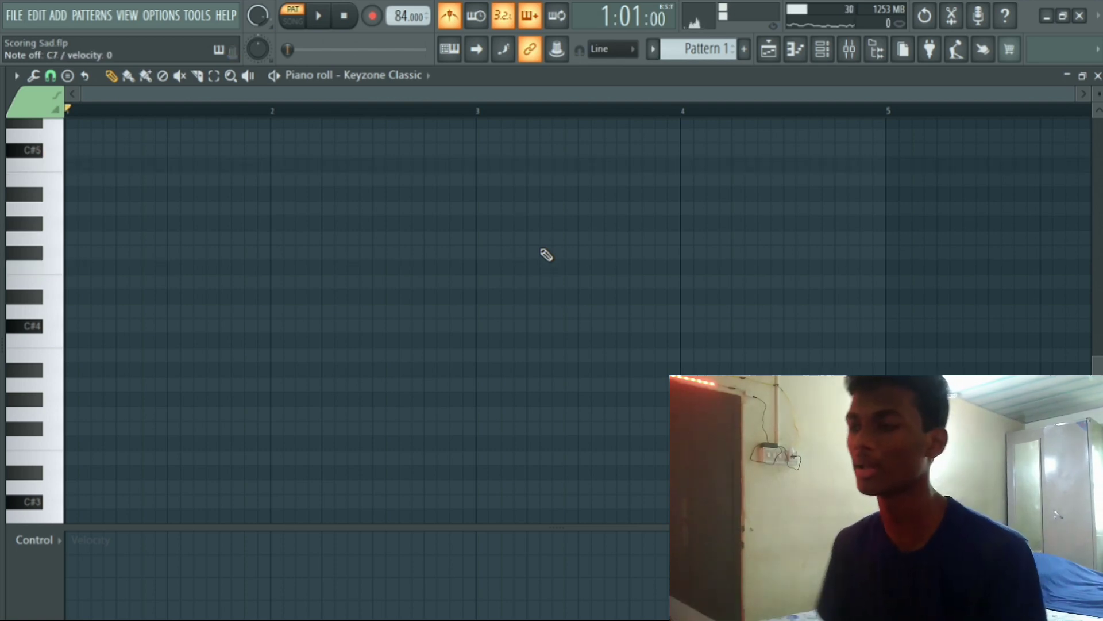
Step: Record a repeating Keyzone Classic piano figure on F4, G#4, C5, F5, G#5 and C6 over nearly two bars
scroll(350, 268, "up", 2)
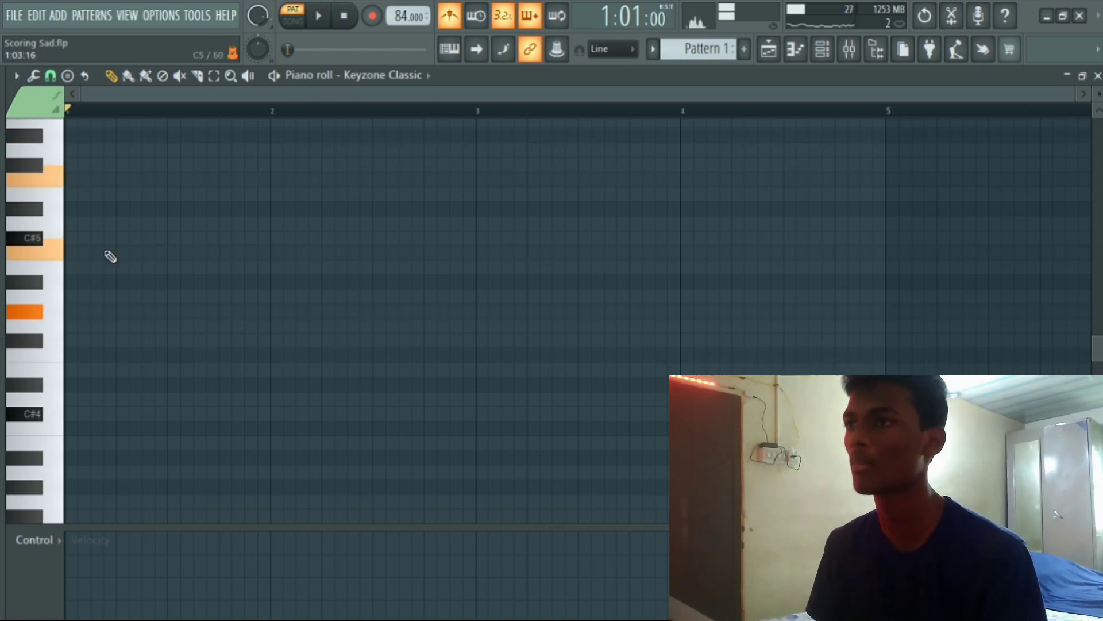
scroll(177, 319, "up", 2)
key("r")
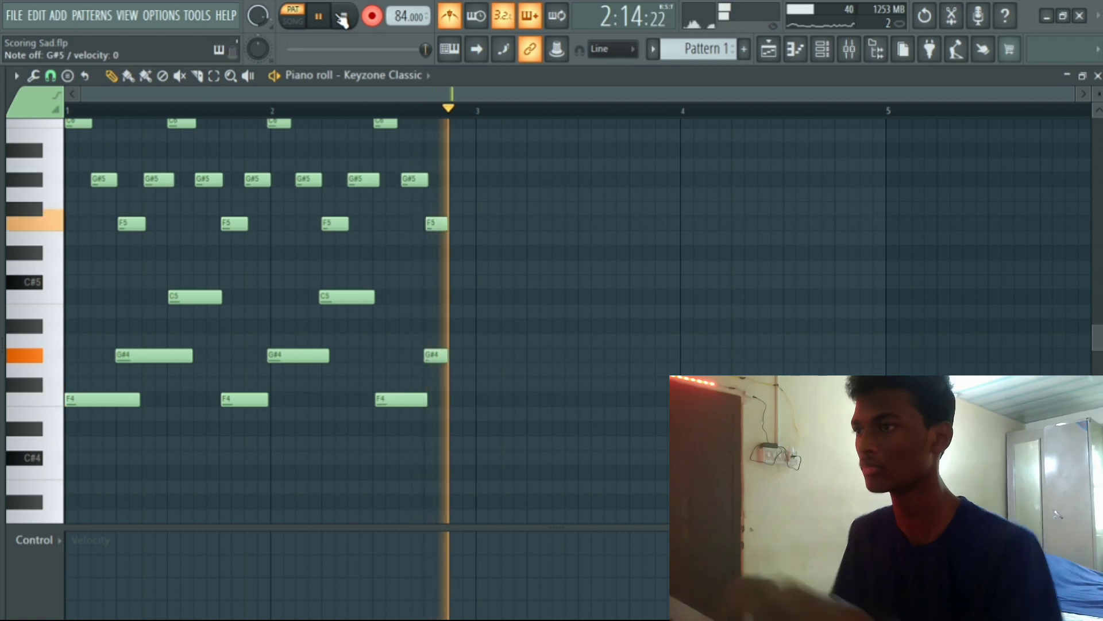
left_click(340, 18)
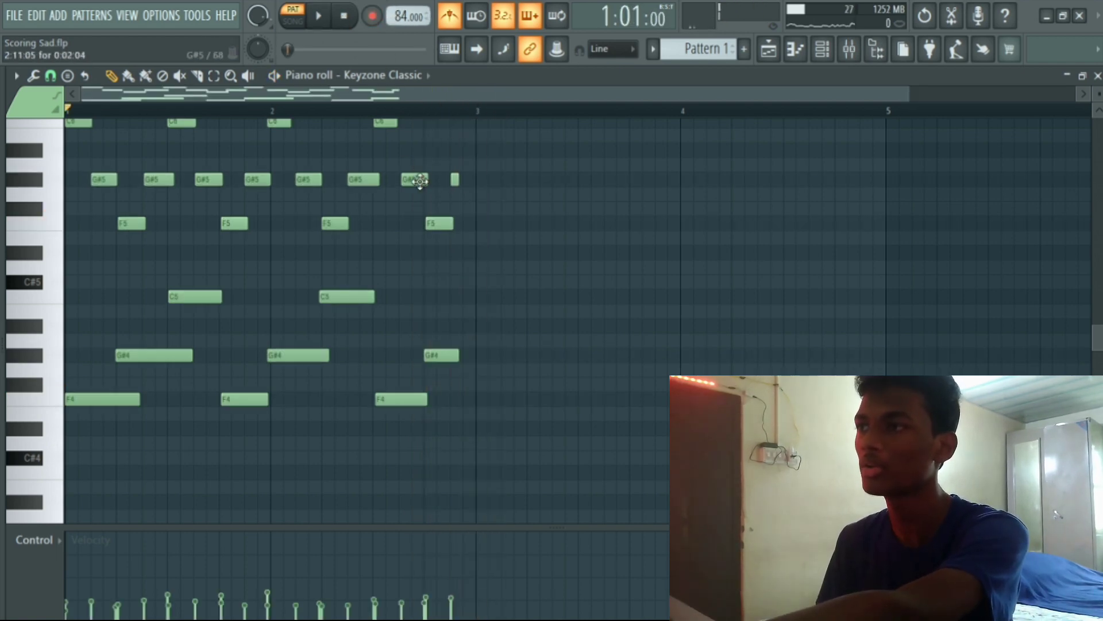
Step: Turn off the metronome and copy the recorded notes of bar 2 into bar 3
scroll(456, 253, "up", 3)
scroll(452, 275, "down", 4)
scroll(452, 282, "up", 2)
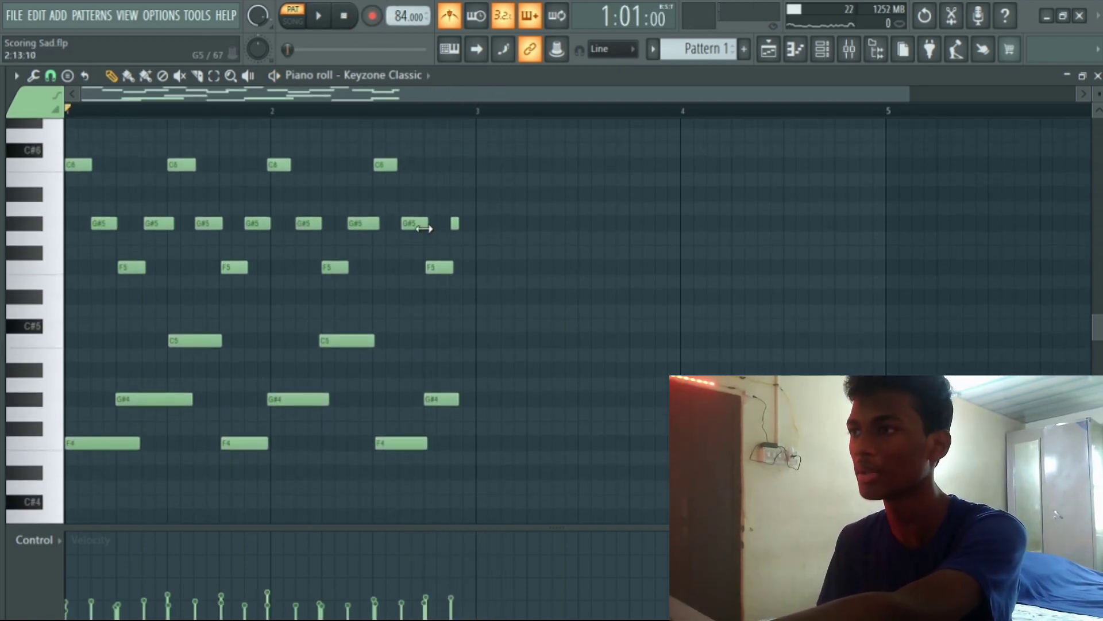
scroll(390, 118, "up", 3)
left_click_drag(408, 99, 247, 98)
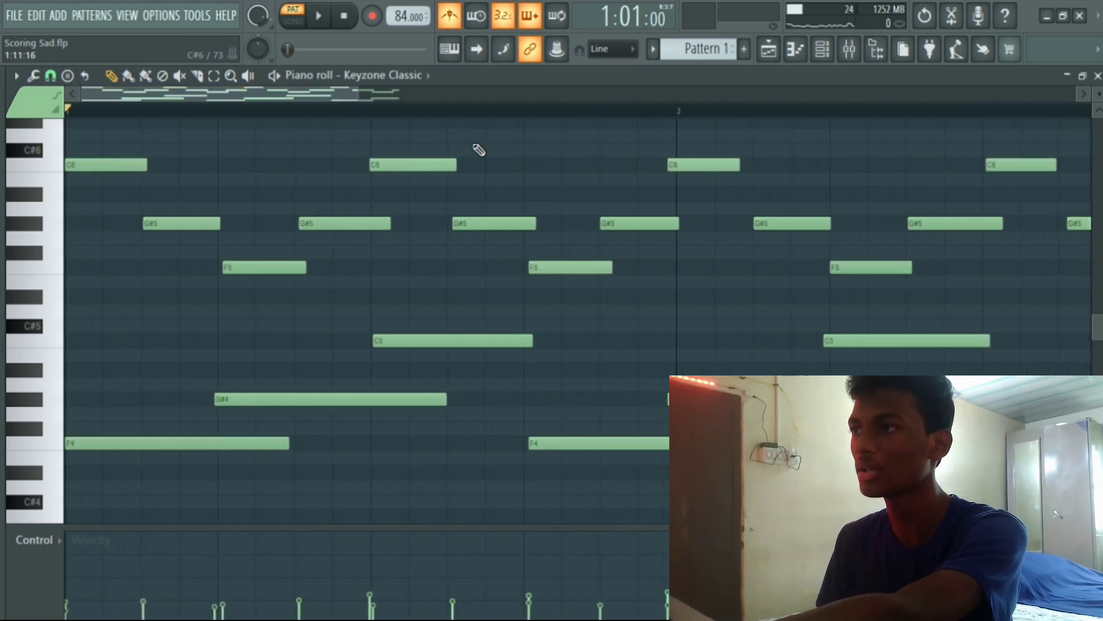
scroll(505, 117, "down", 1)
scroll(510, 119, "down", 5)
scroll(517, 121, "down", 3)
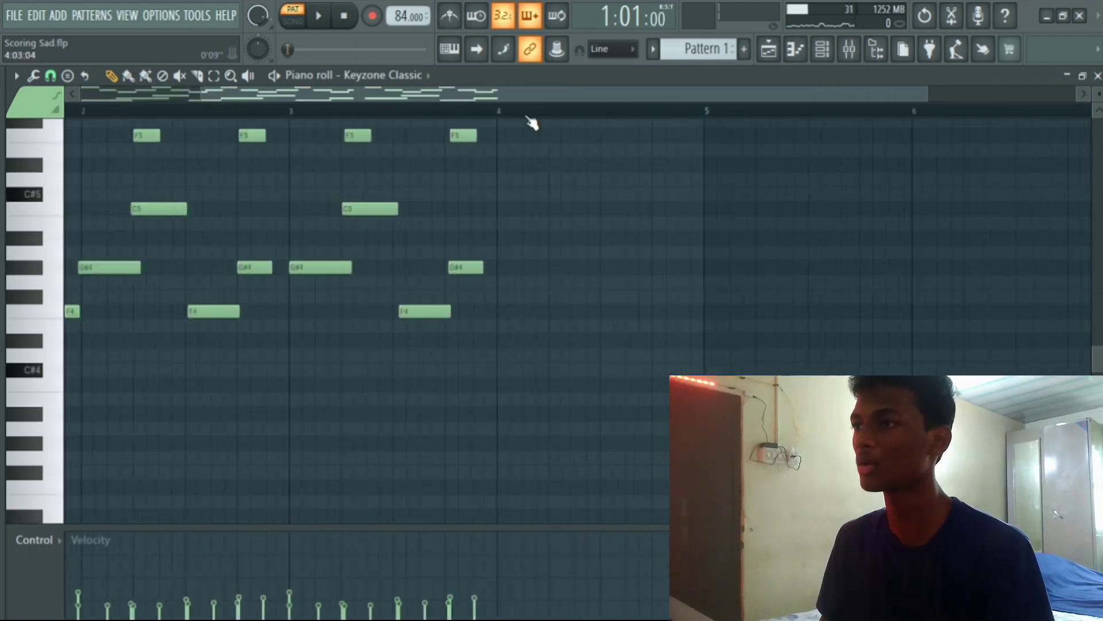
scroll(537, 290, "up", 3)
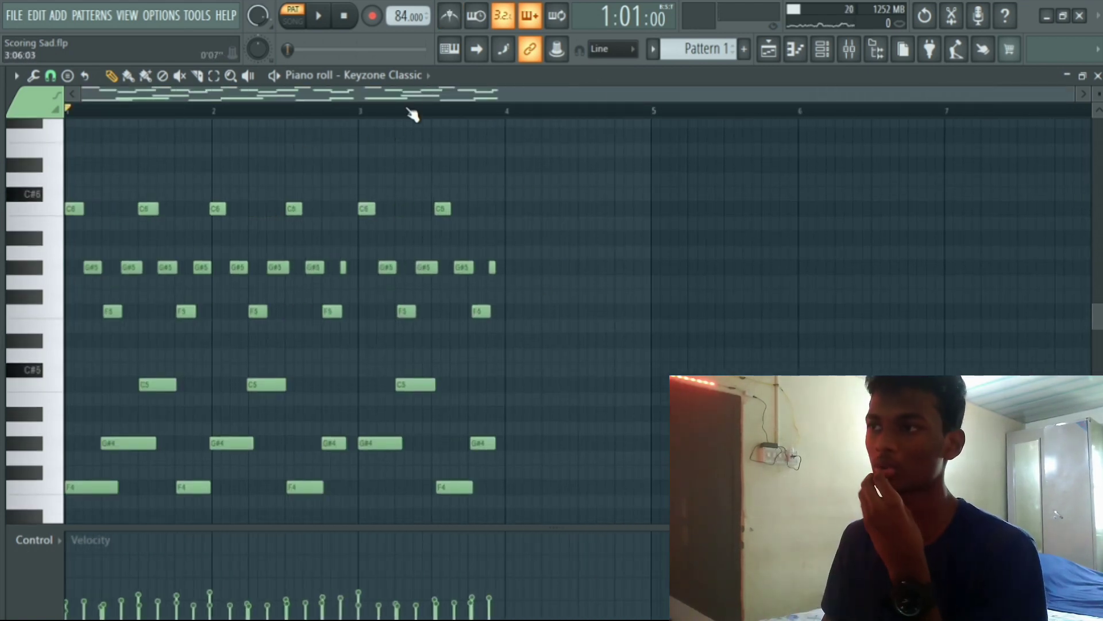
scroll(413, 112, "up", 6)
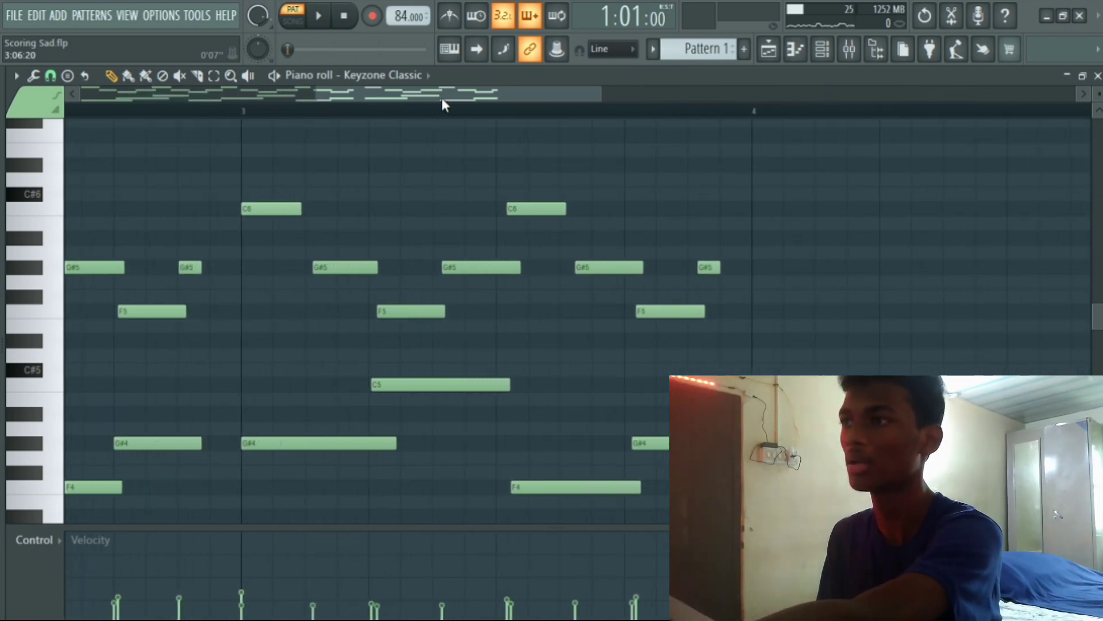
scroll(445, 115, "down", 3)
scroll(500, 136, "down", 2)
scroll(515, 115, "down", 3)
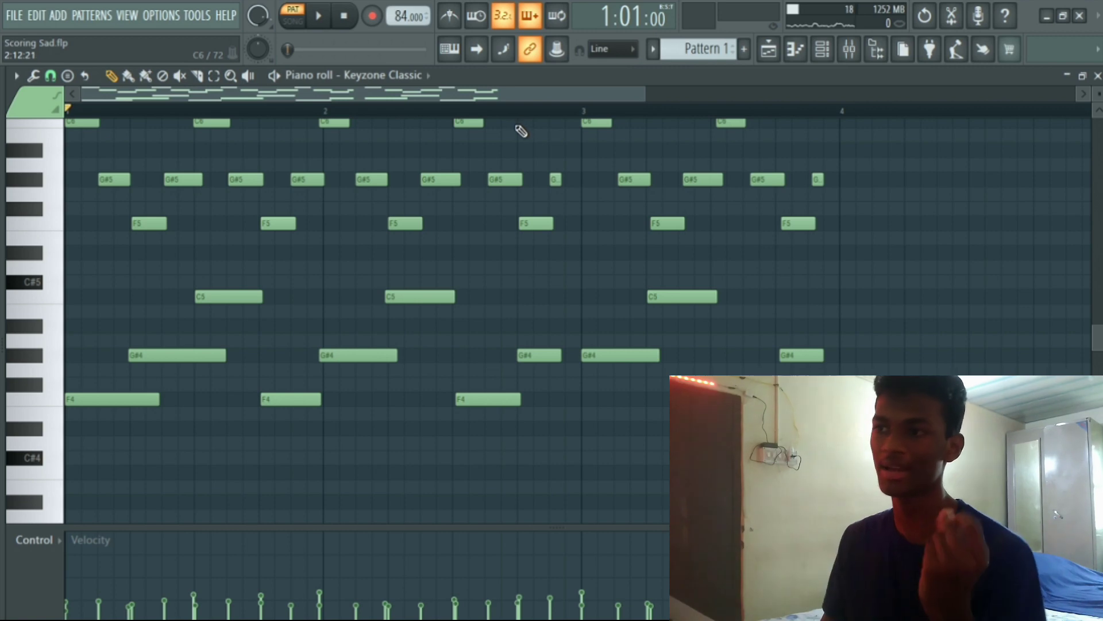
Step: Check the extended eight-bar piano part in the piano roll and place Pattern 1 on Track 1 of the playlist from bar 1
scroll(525, 121, "down", 3)
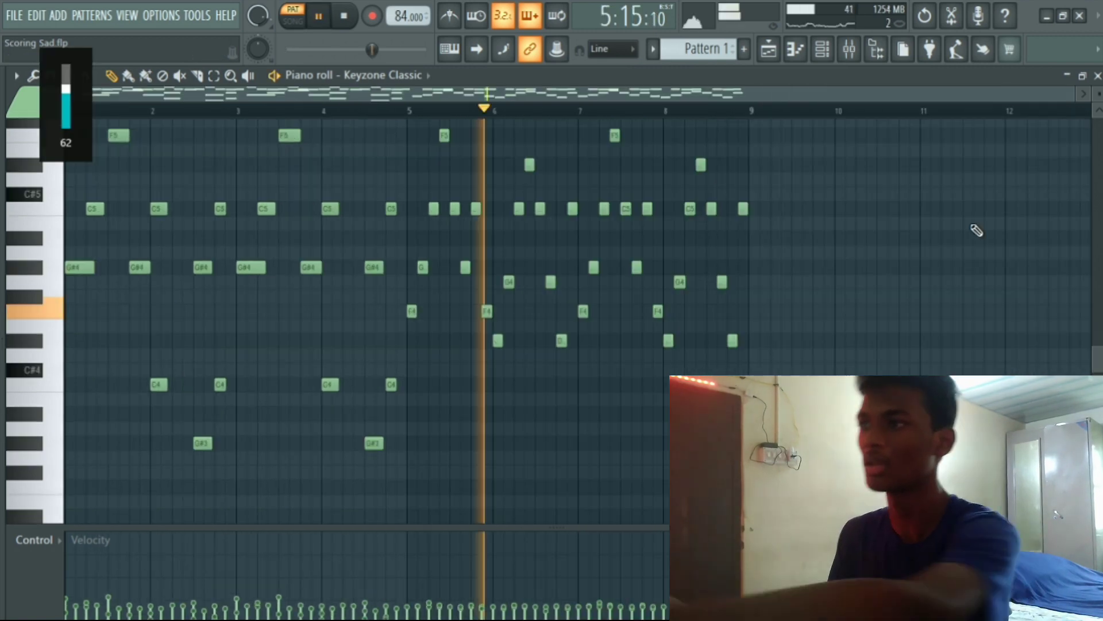
key("space")
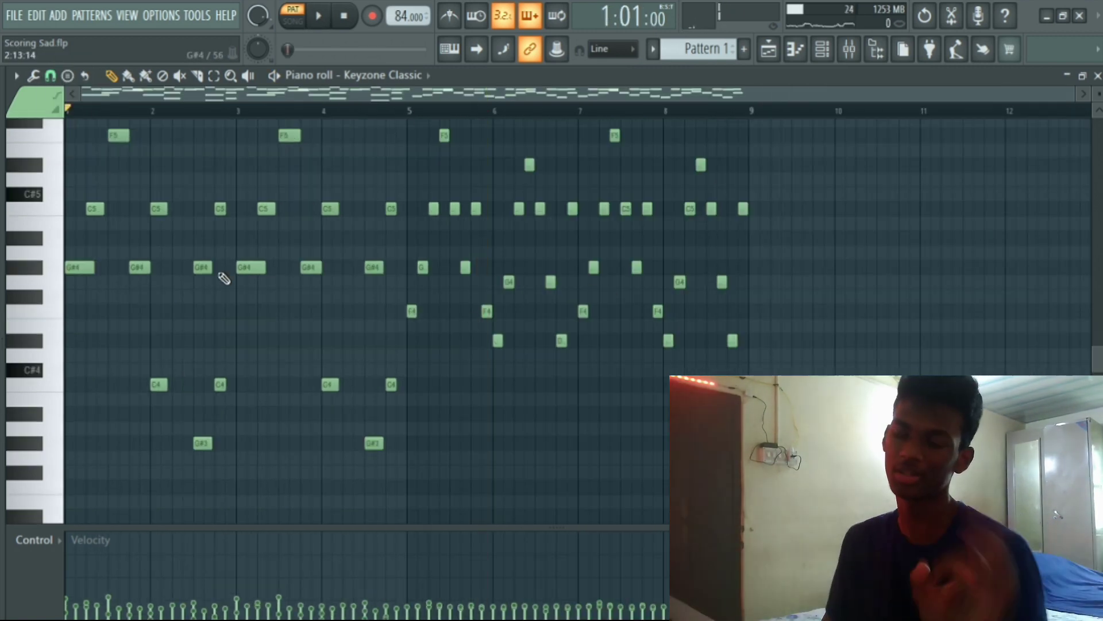
scroll(493, 227, "up", 4)
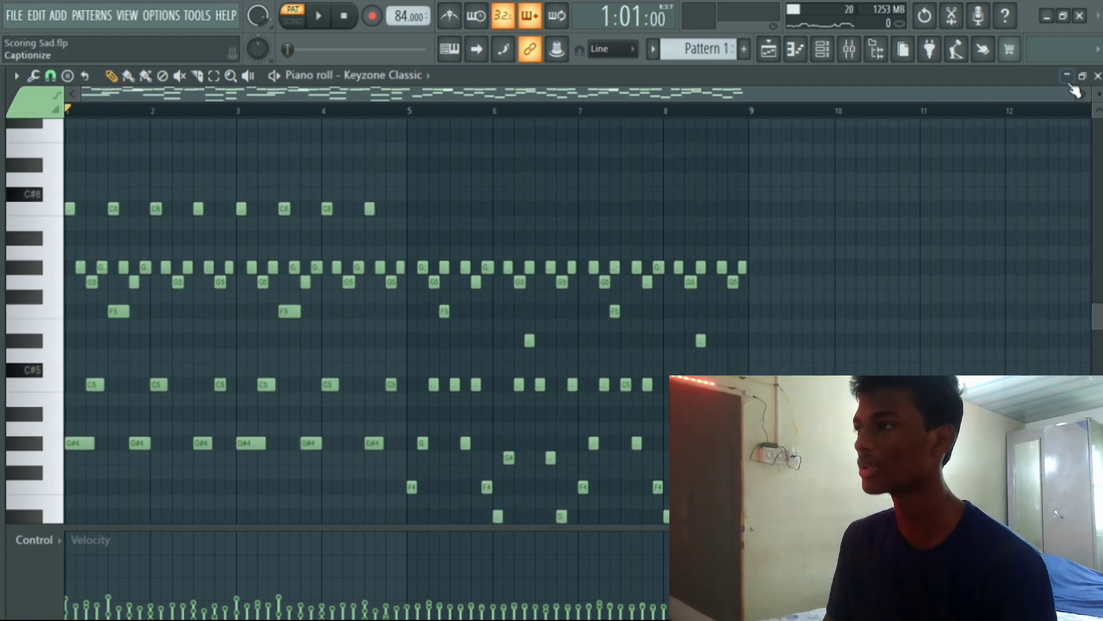
left_click(1097, 76)
left_click_drag(86, 134, 268, 141)
Step: Rename Pattern 1 to "Piaono pieces" from its entry in the pattern list
right_click(70, 138)
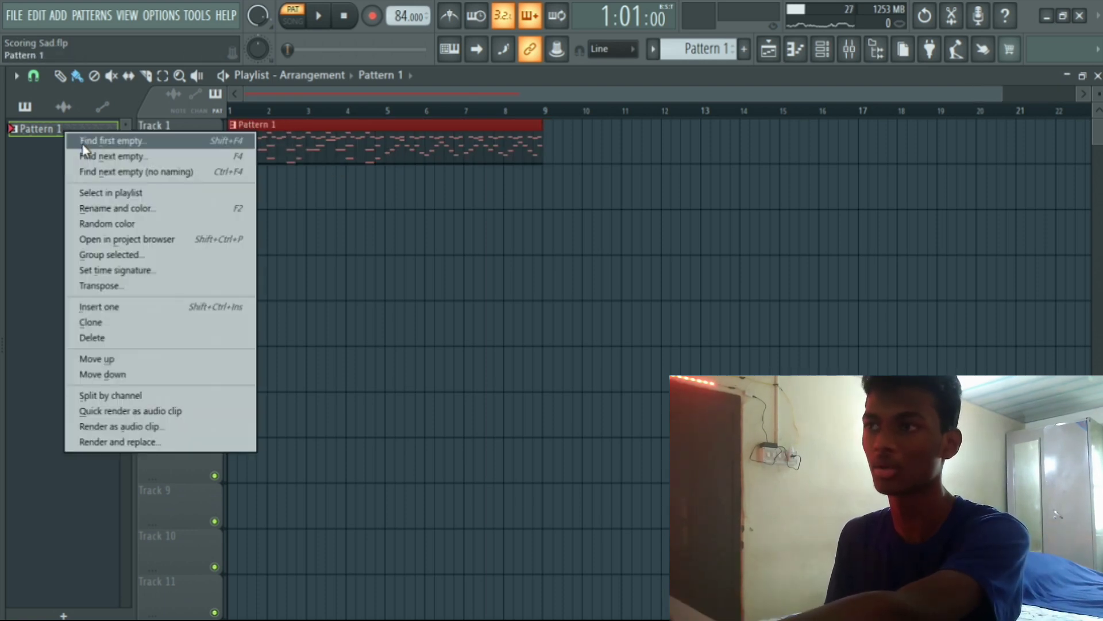
left_click(188, 239)
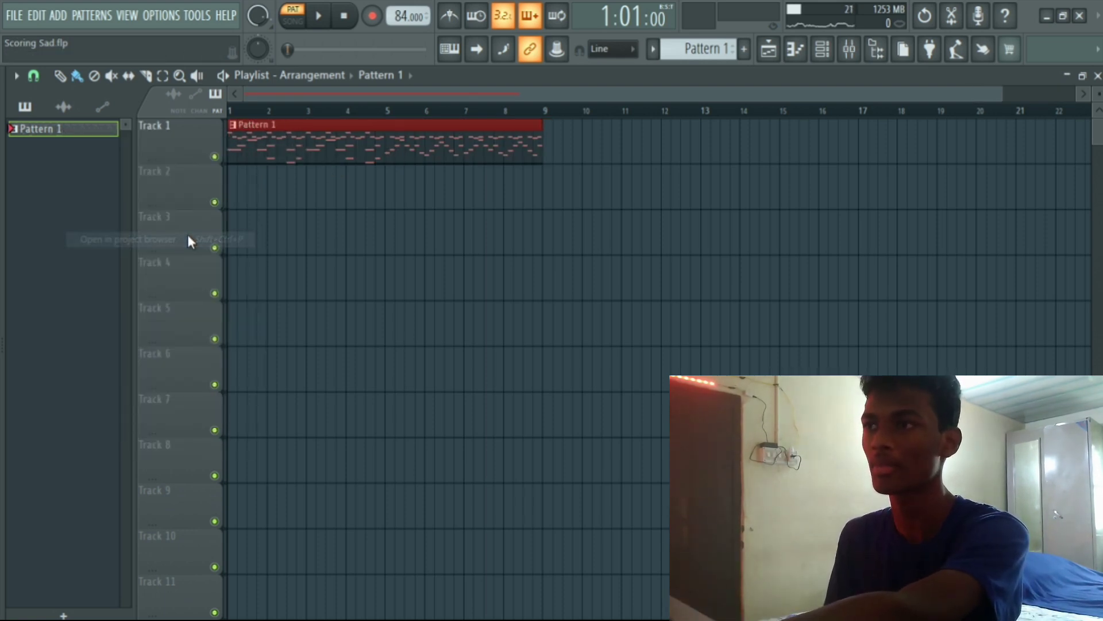
right_click(75, 138)
left_click(126, 210)
type("Piaono pieces")
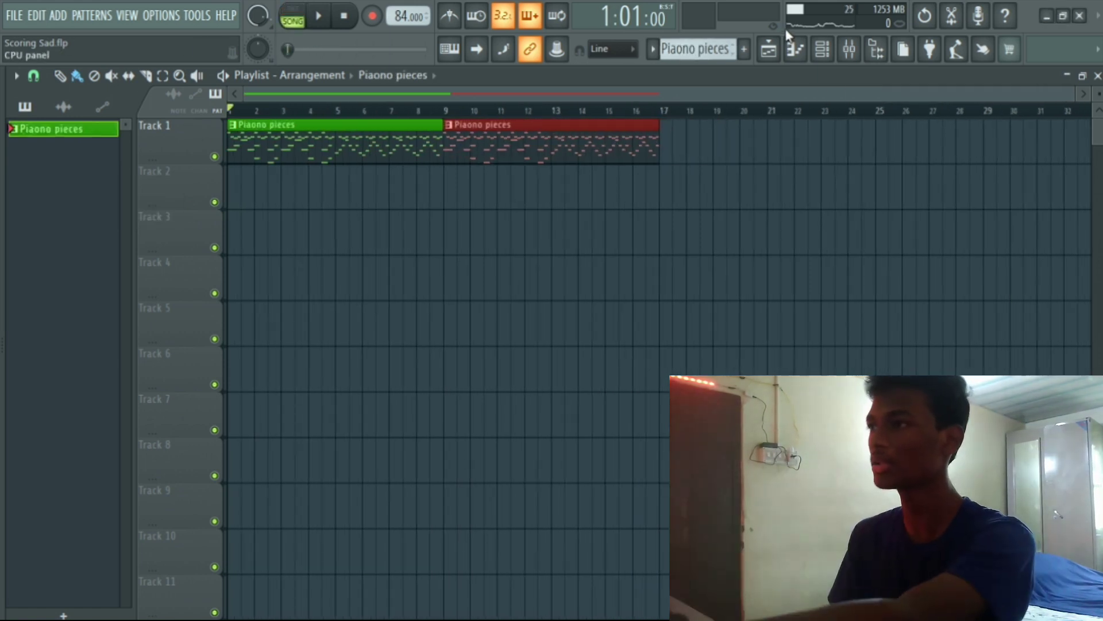
Step: Open the sad clip's video player from the channel rack, play the arrangement against the video, and minimise the player
left_click(823, 50)
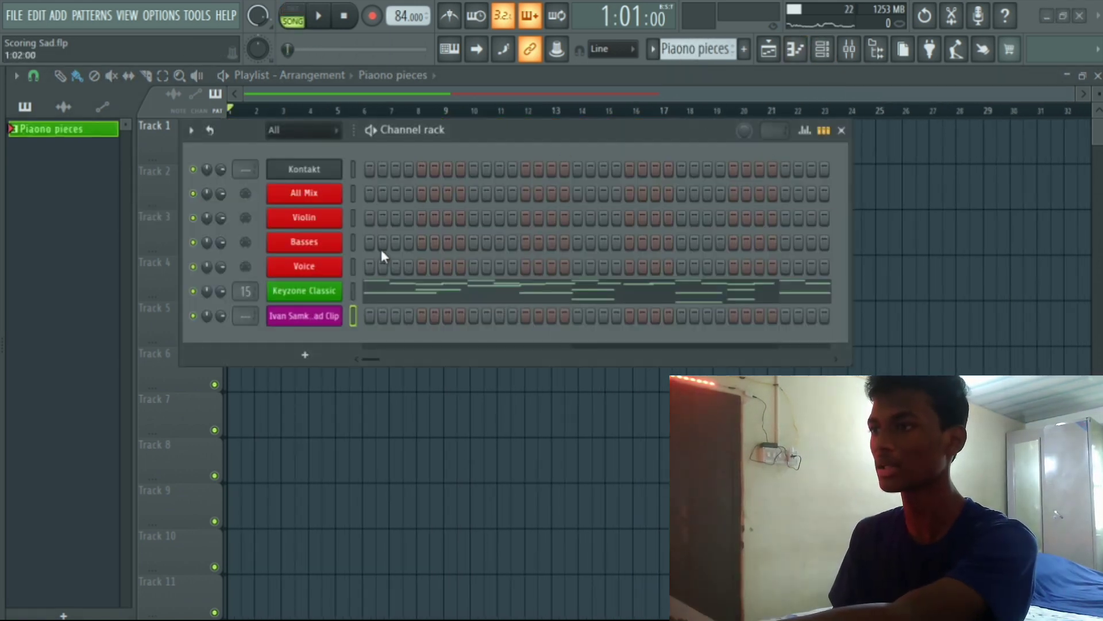
left_click(313, 318)
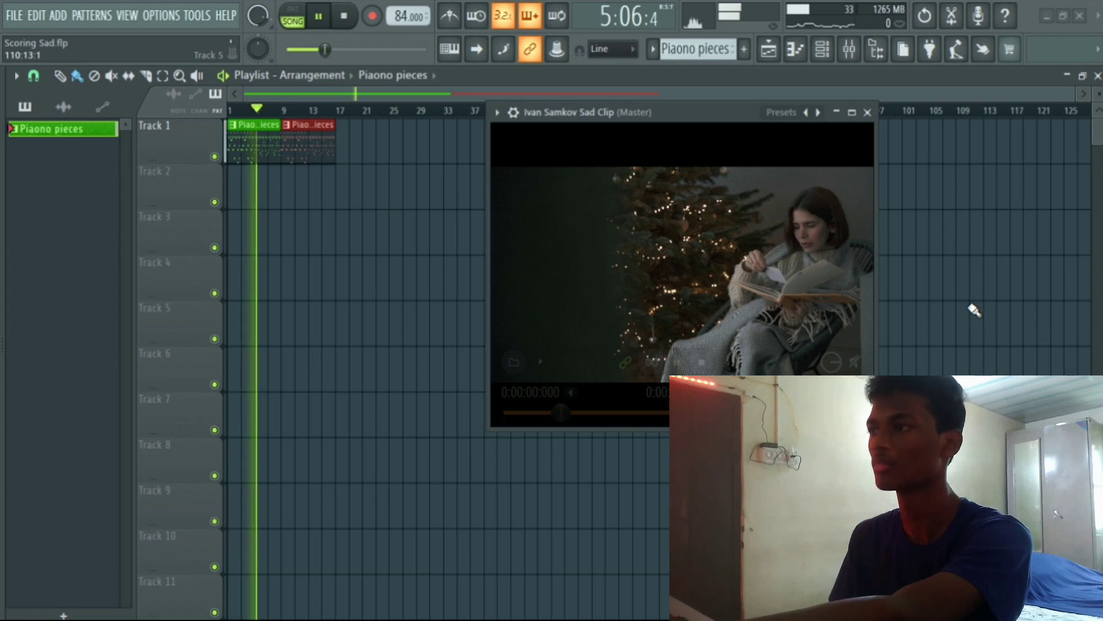
key("space")
left_click_drag(723, 127, 734, 154)
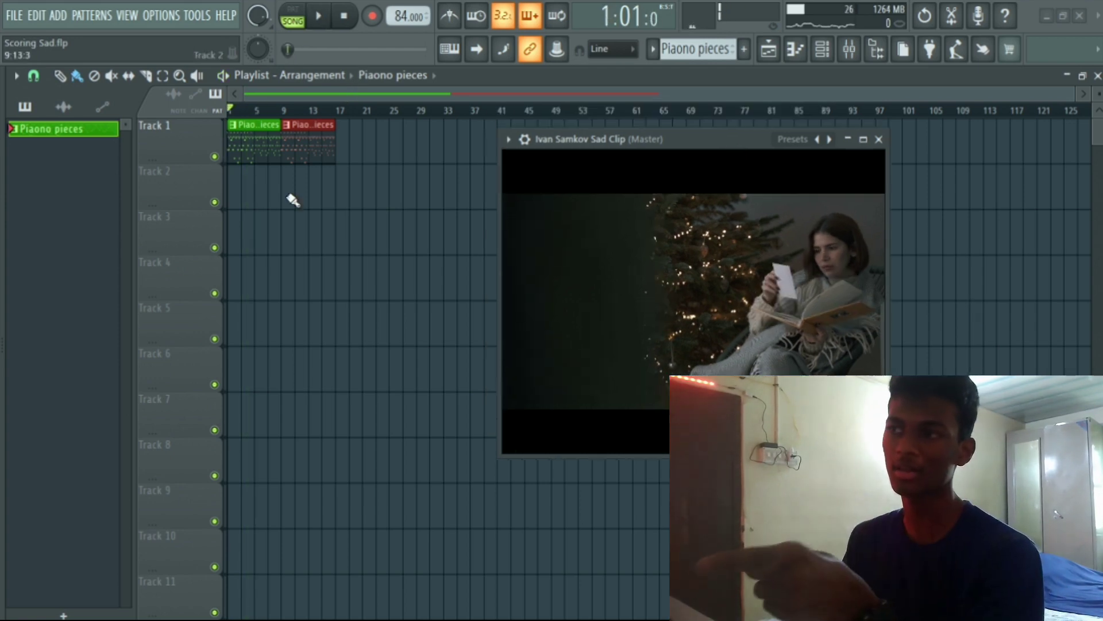
left_click(848, 139)
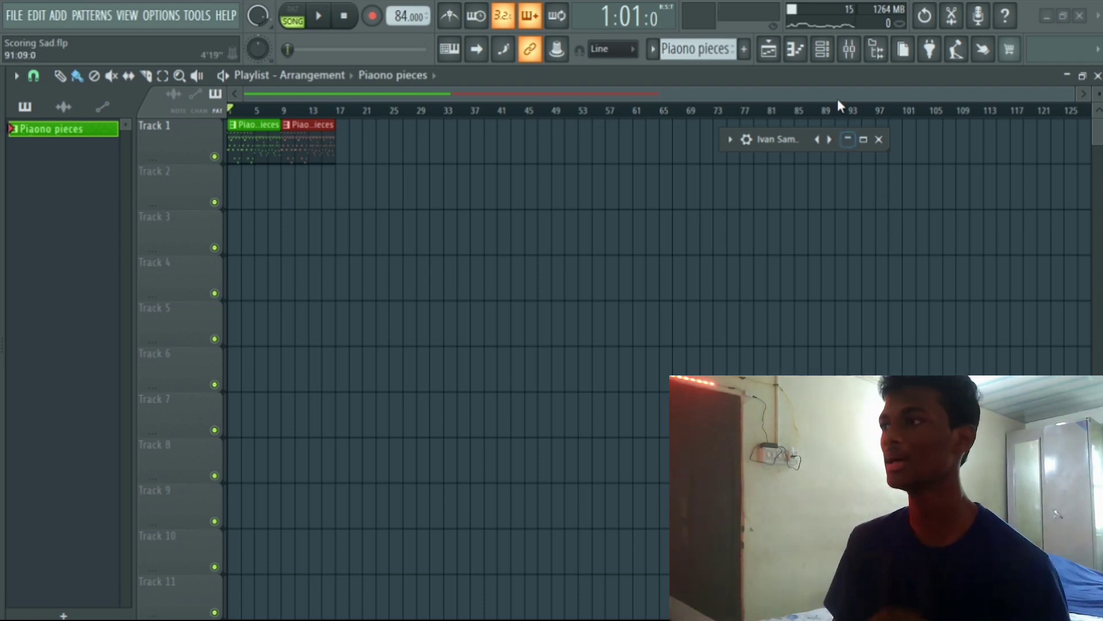
Step: Add a Heat Up 3 instrument channel and move its plugin window clear of the playlist's first track
left_click(822, 50)
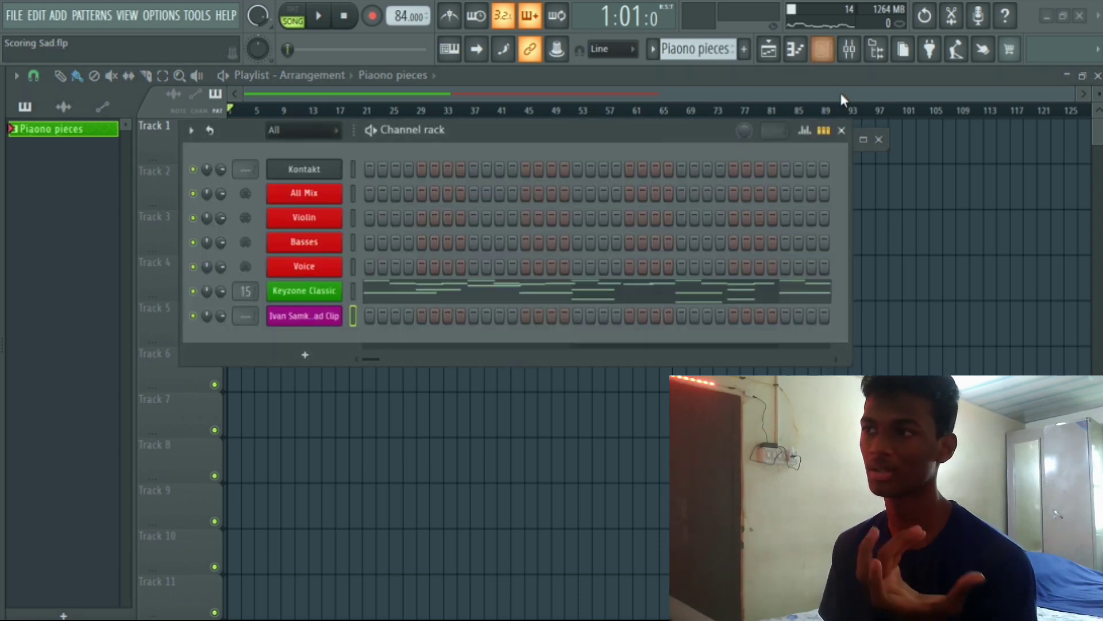
left_click(306, 355)
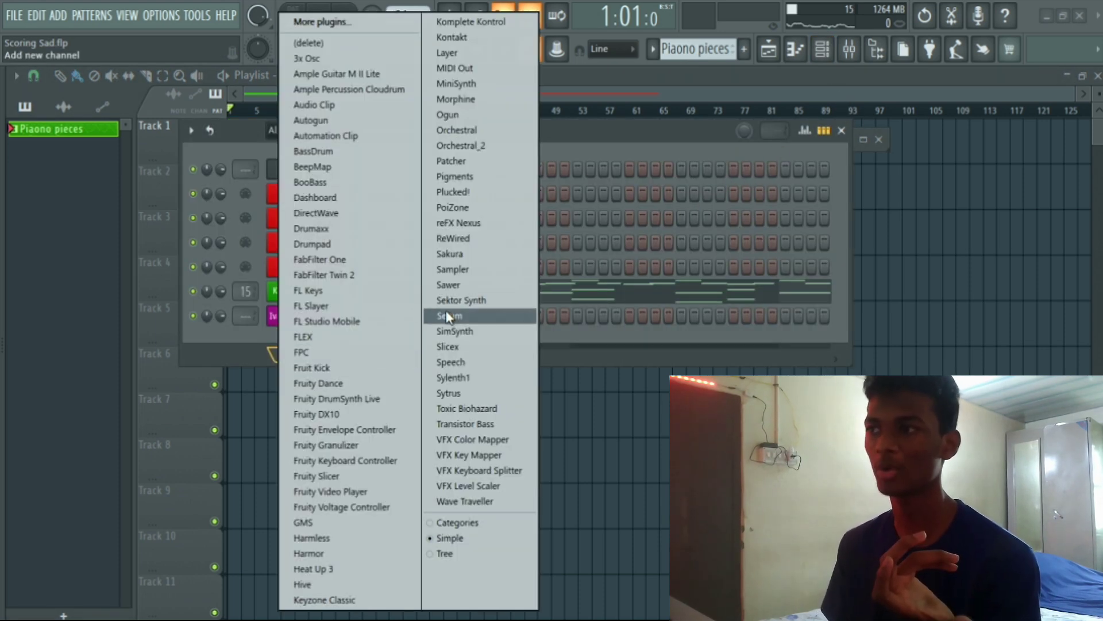
left_click(354, 569)
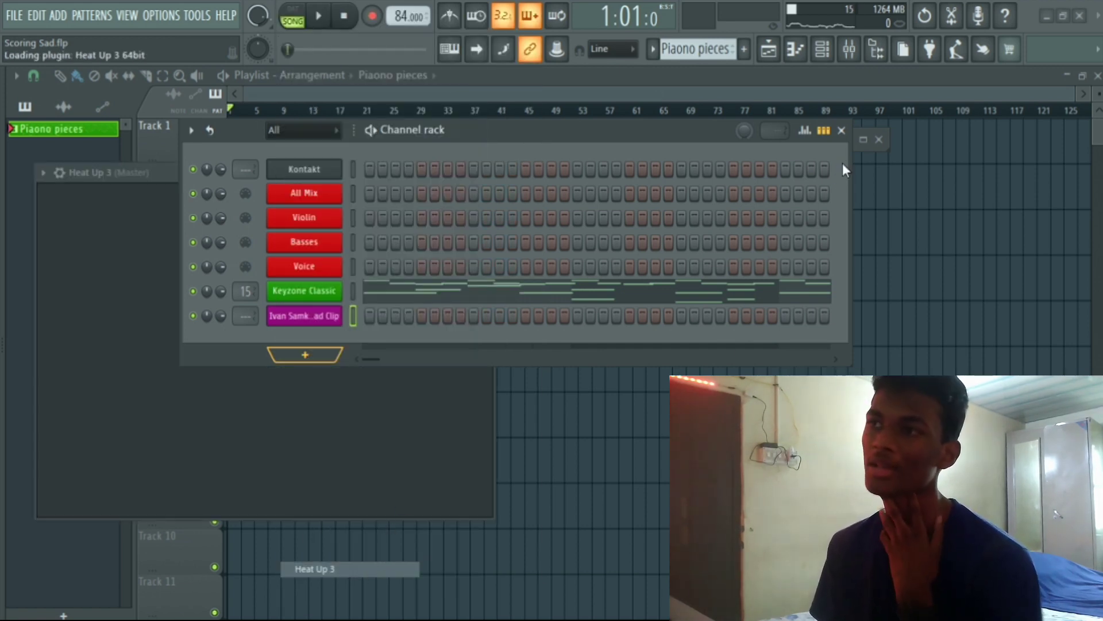
left_click(841, 130)
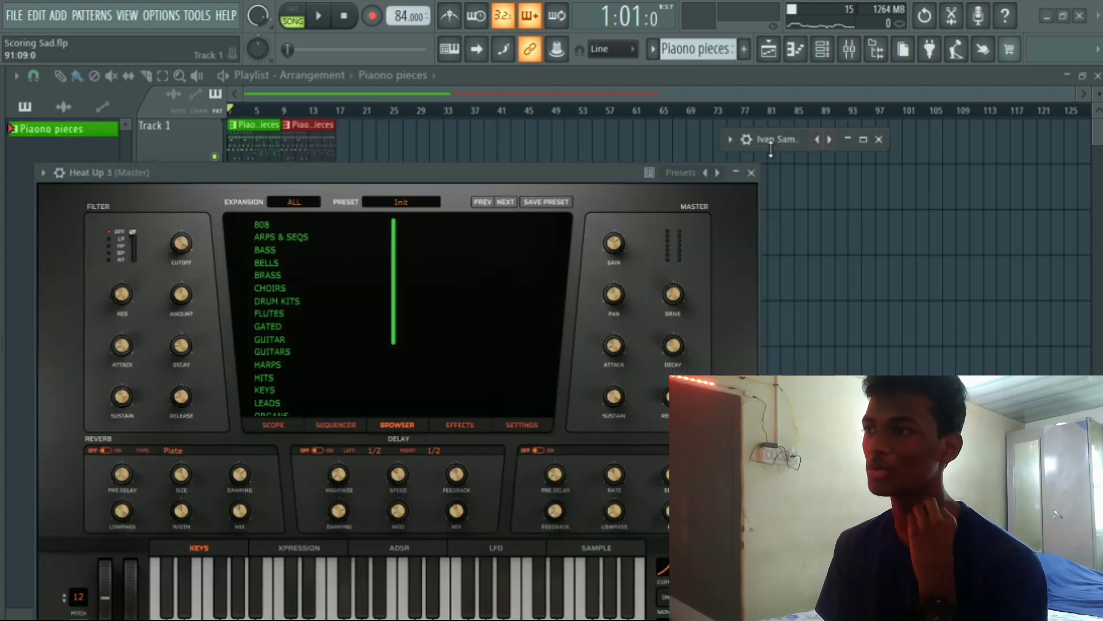
left_click_drag(555, 174, 673, 115)
Step: Load the Soft Touch preset from the Bells category in Heat Up 3
scroll(430, 236, "down", 3)
scroll(430, 236, "up", 3)
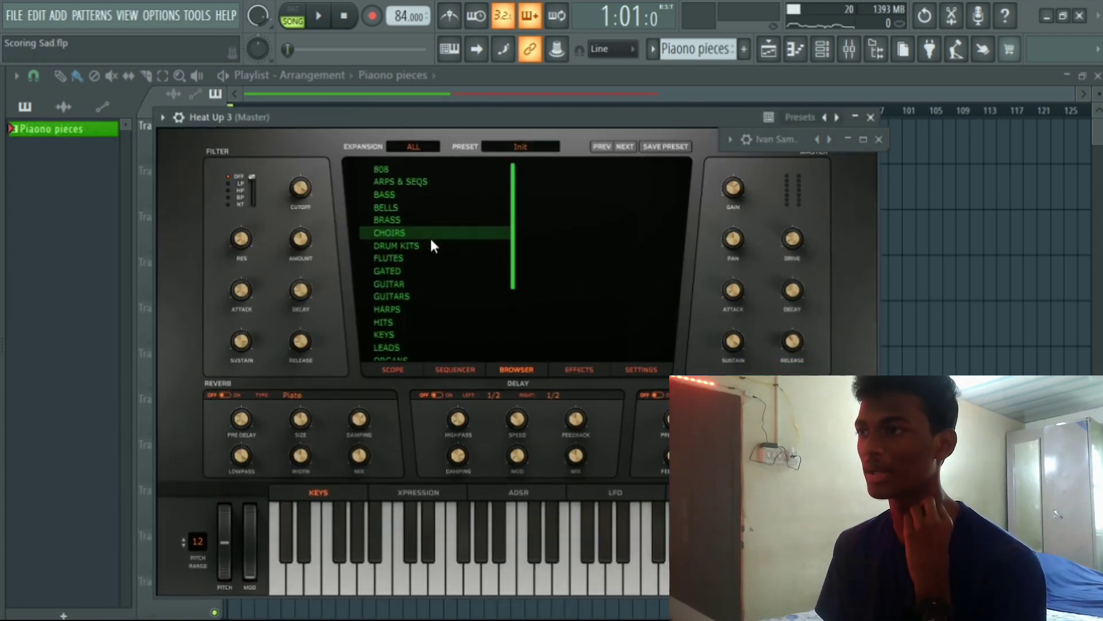
left_click(442, 208)
scroll(598, 258, "down", 3)
left_click(613, 270)
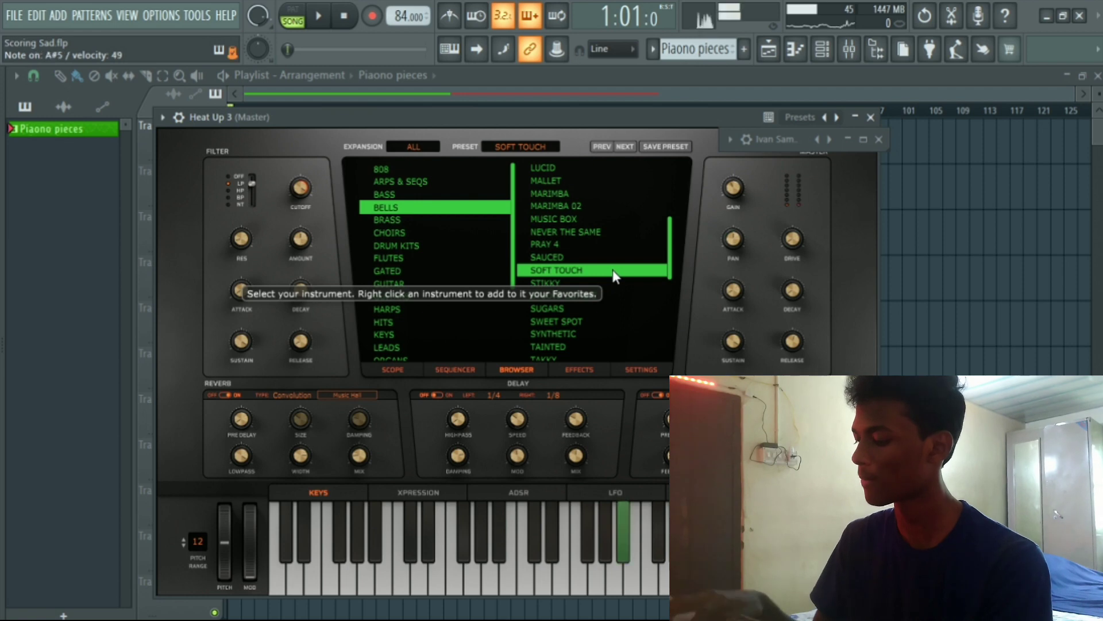
Step: Create a new pattern named Bells and give it a dark magenta colour
key("F4")
type("Bells")
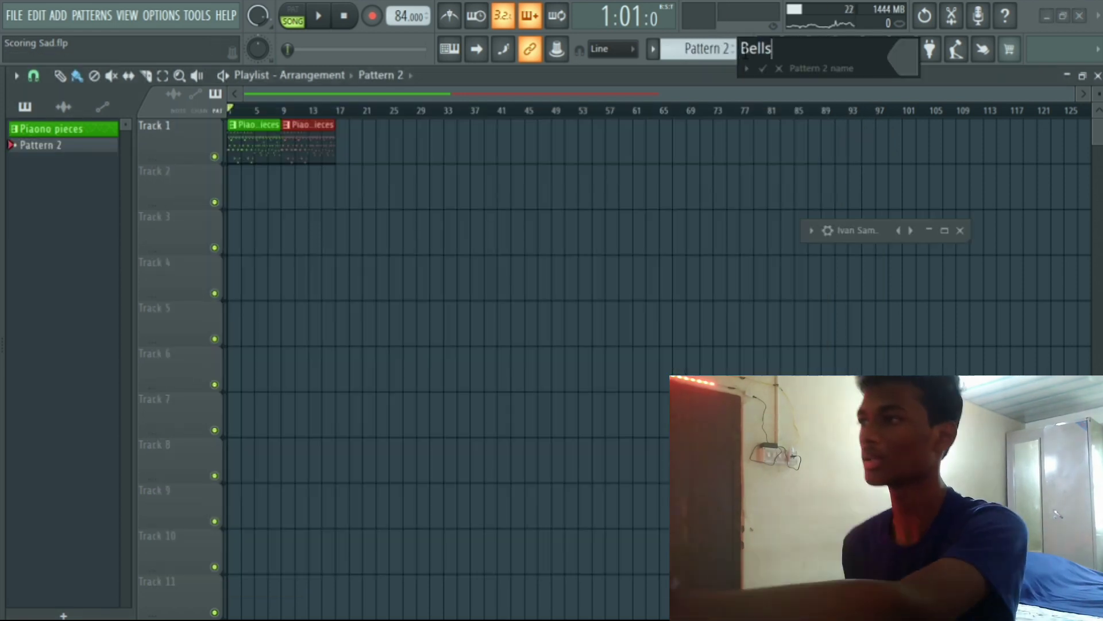
left_click(912, 50)
left_click(914, 316)
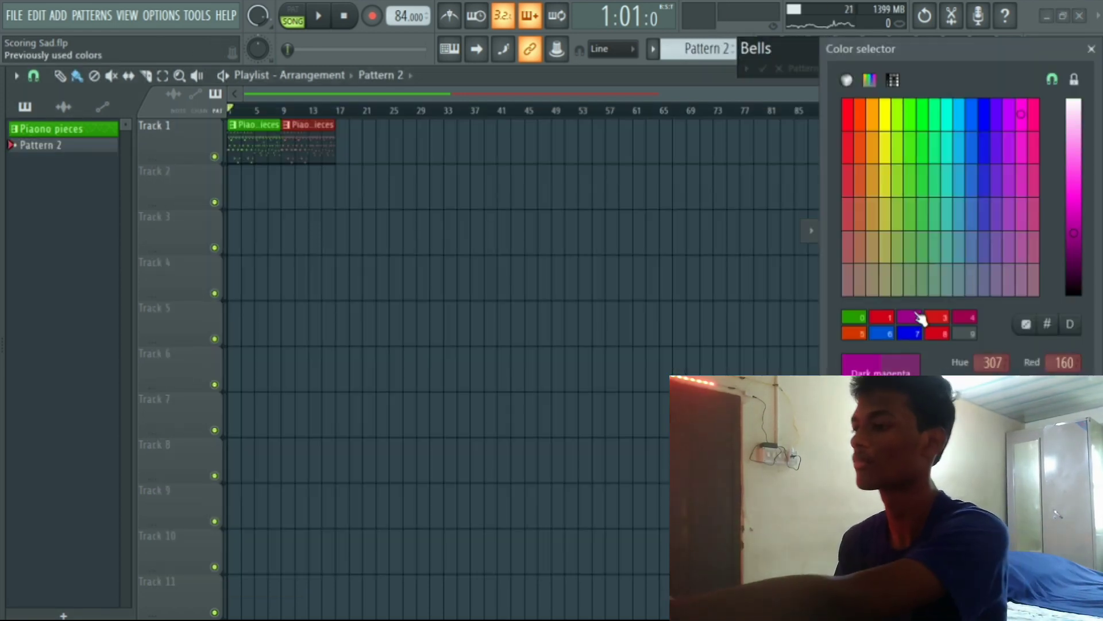
key("Return")
Step: Open the piano roll for the Bells pattern and switch it to the Heat Up 3 channel
key("F7")
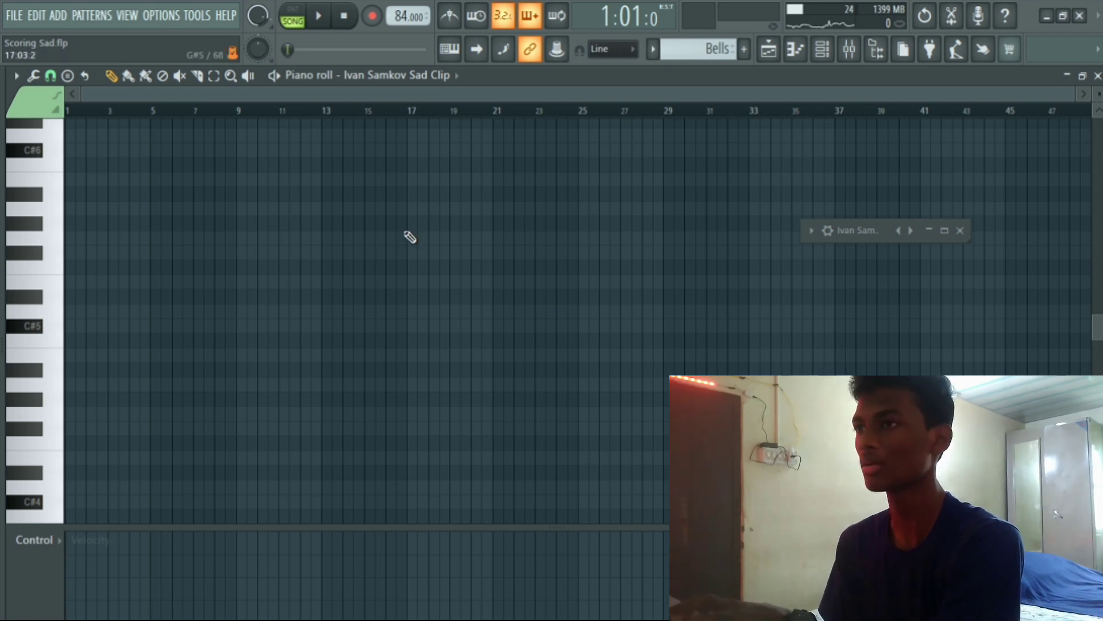
scroll(410, 237, "up", 3)
left_click(436, 75)
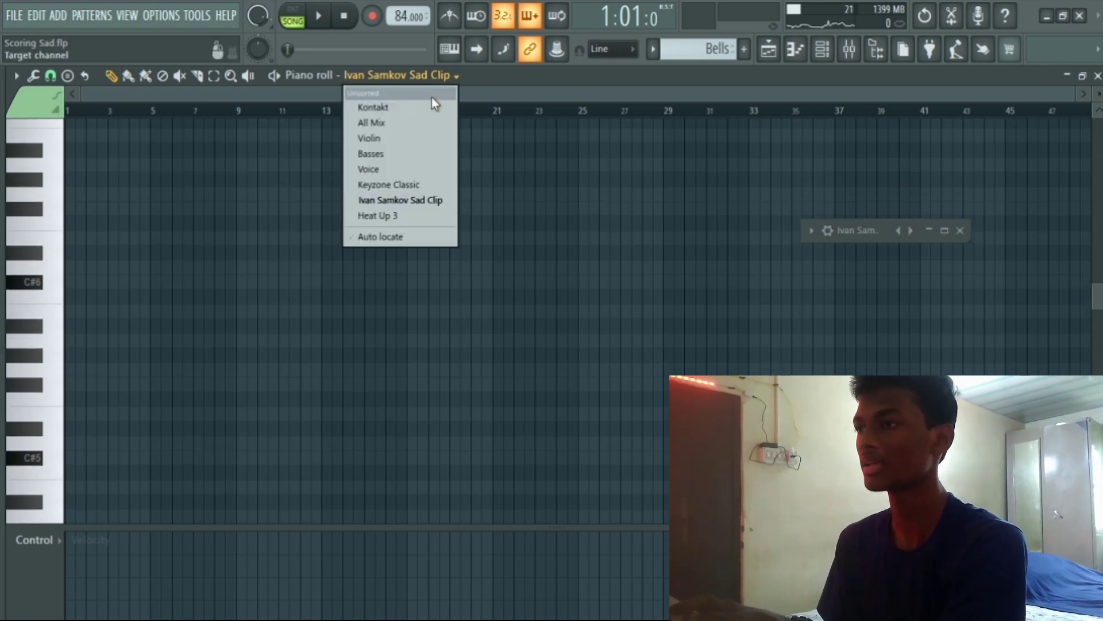
left_click(420, 218)
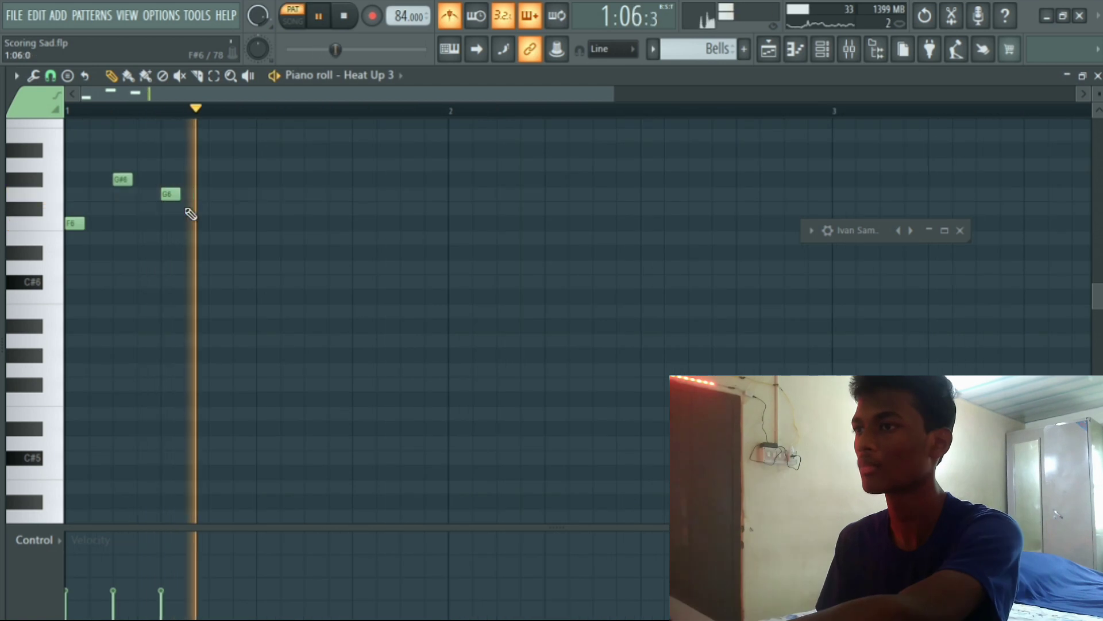
Step: Draw the bell melody F6, G#6, G6, G#6, G6, F6, D#6 across bar 1, with F6 at the start of bar 2
left_click_drag(175, 194, 214, 203)
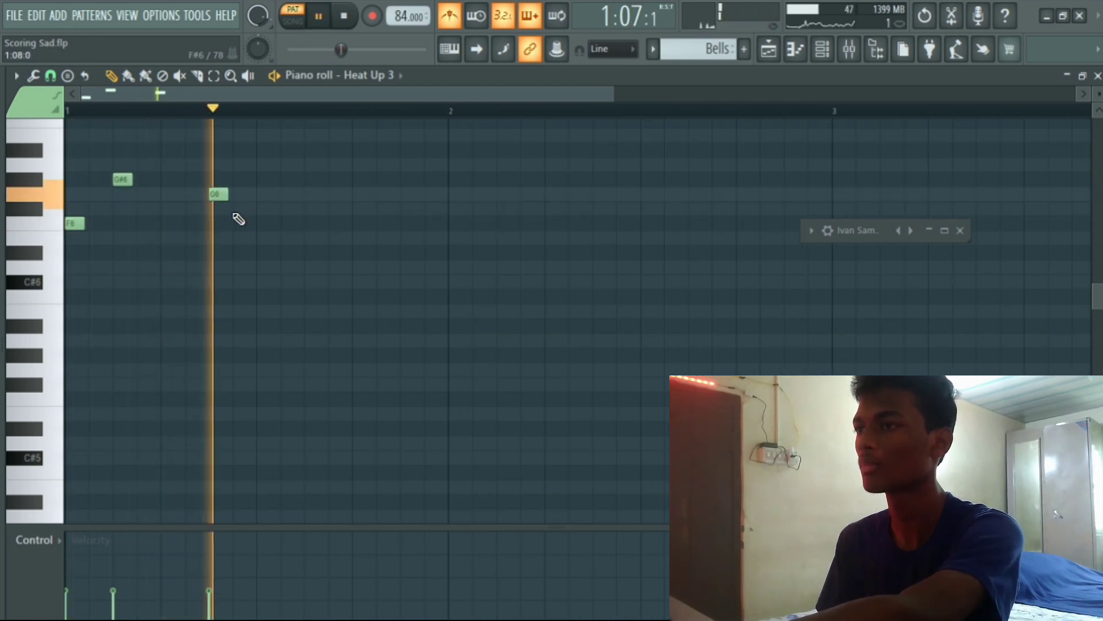
key("space")
left_click(262, 179)
left_click(314, 193)
left_click(357, 223)
left_click(406, 253)
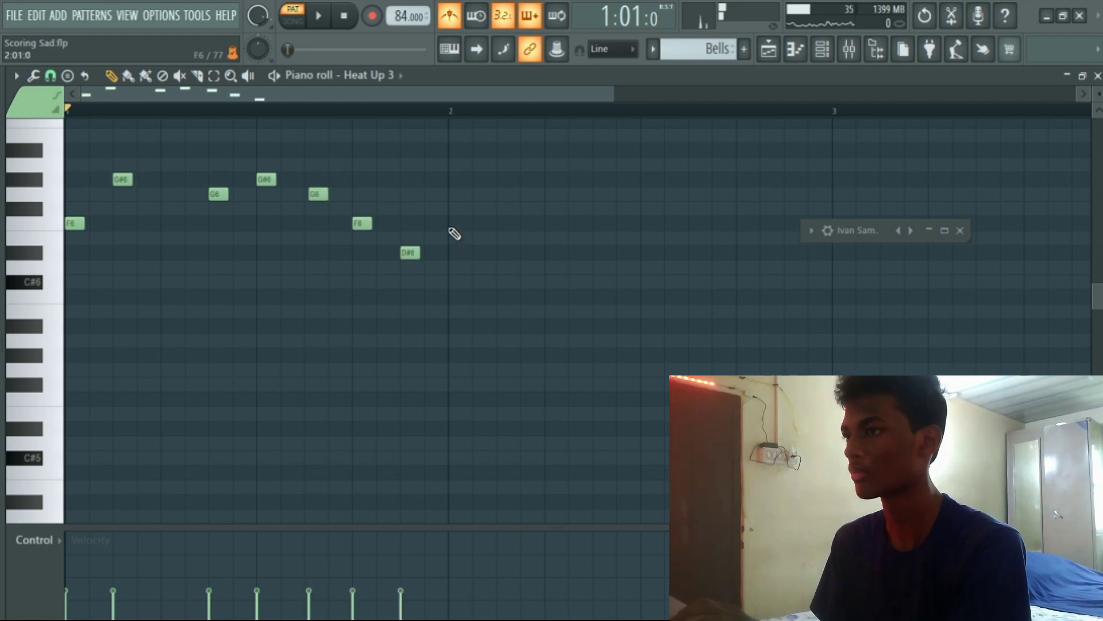
left_click(454, 223)
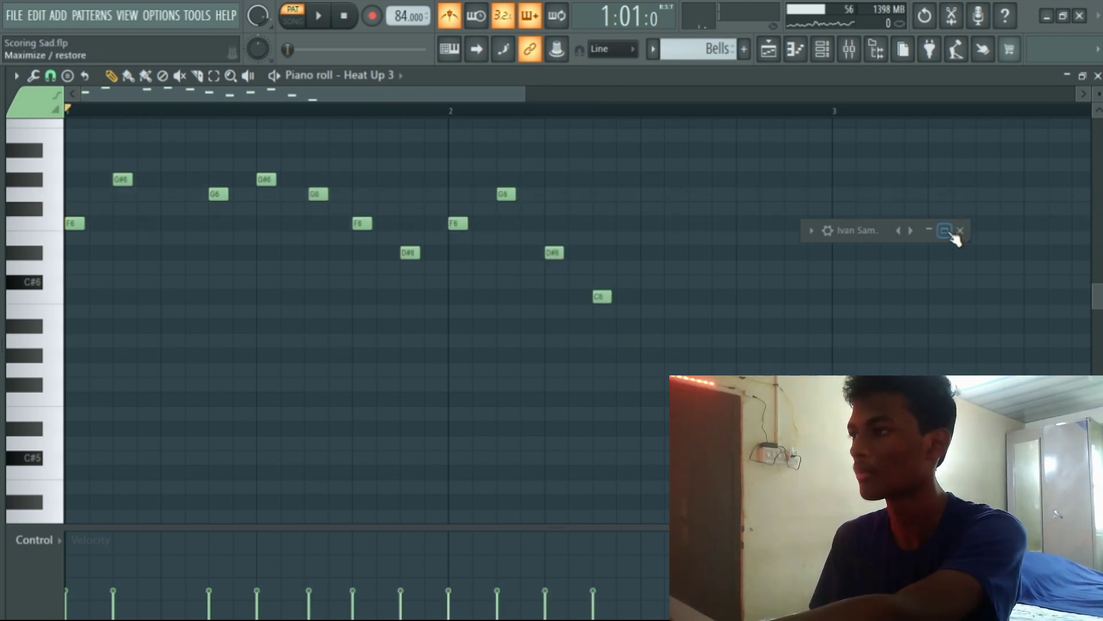
Step: View the sad clip video at full size, restore its window, and route the Heat Up 3 channel to mixer track 16
left_click(945, 230)
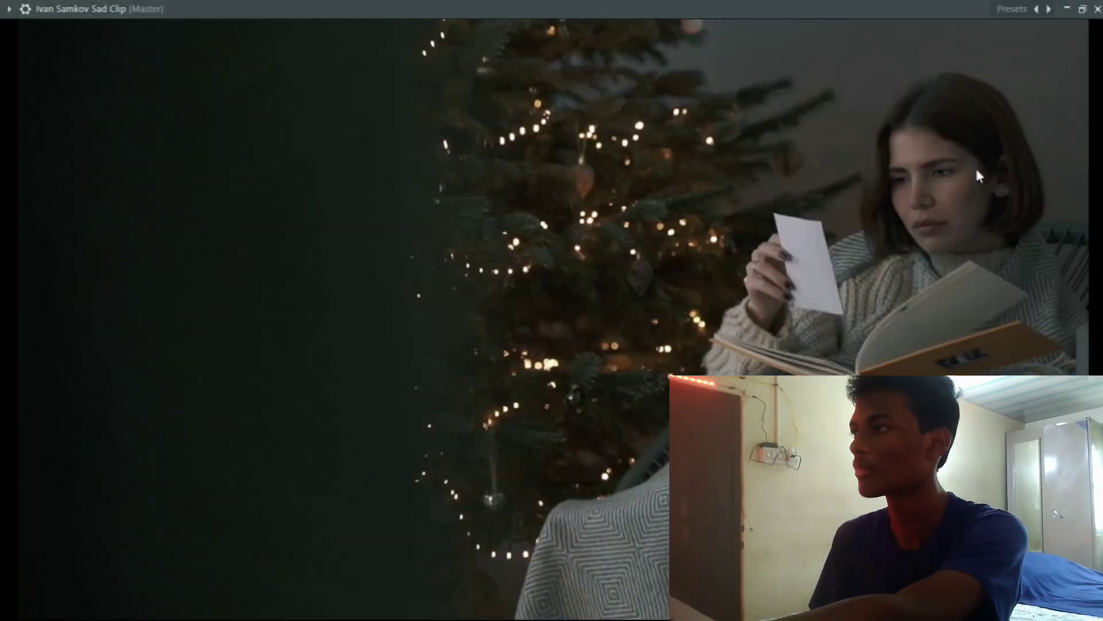
left_click(1082, 9)
left_click(822, 48)
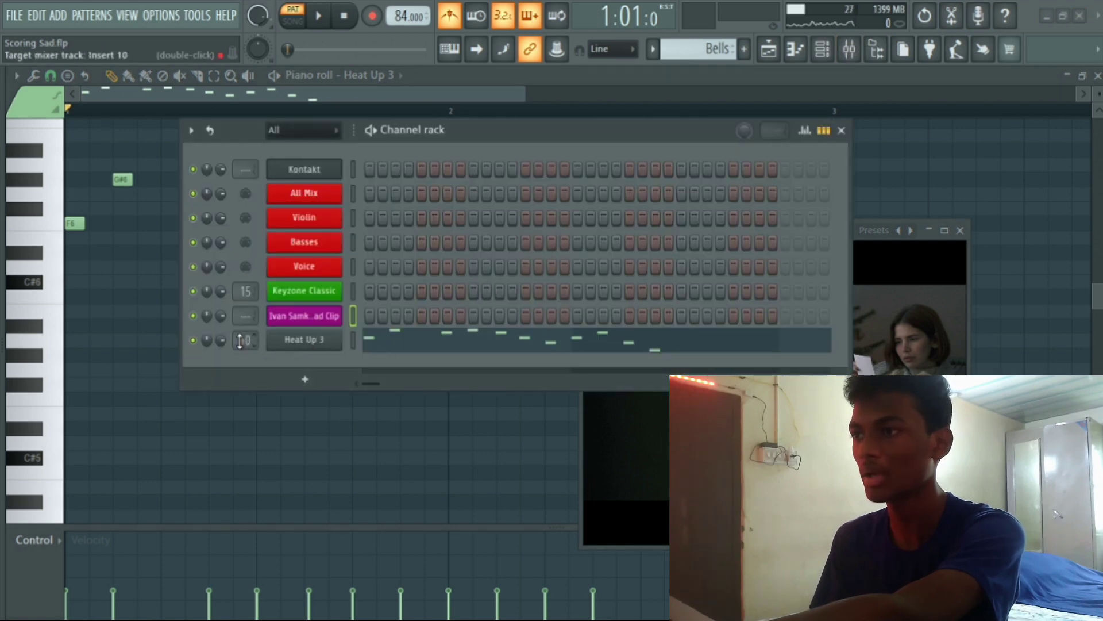
left_click(844, 130)
Step: Load Fruity Parametric EQ 2 in the first effect slot of mixer insert 16
left_click(849, 48)
left_click_drag(699, 225, 927, 339)
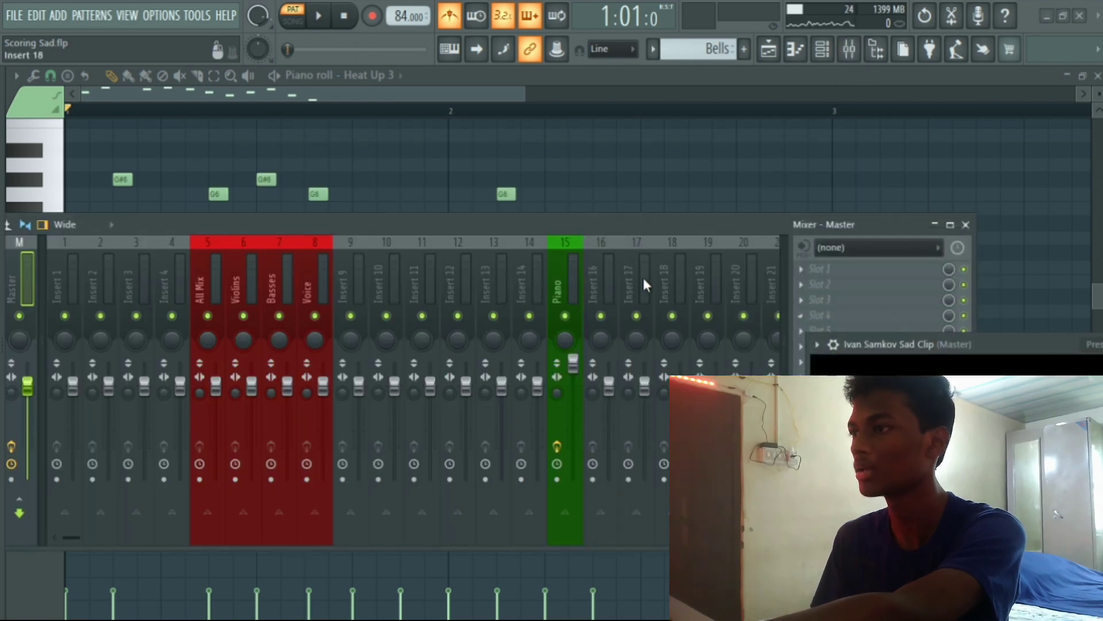
left_click(613, 271)
left_click(868, 269)
left_click(578, 179)
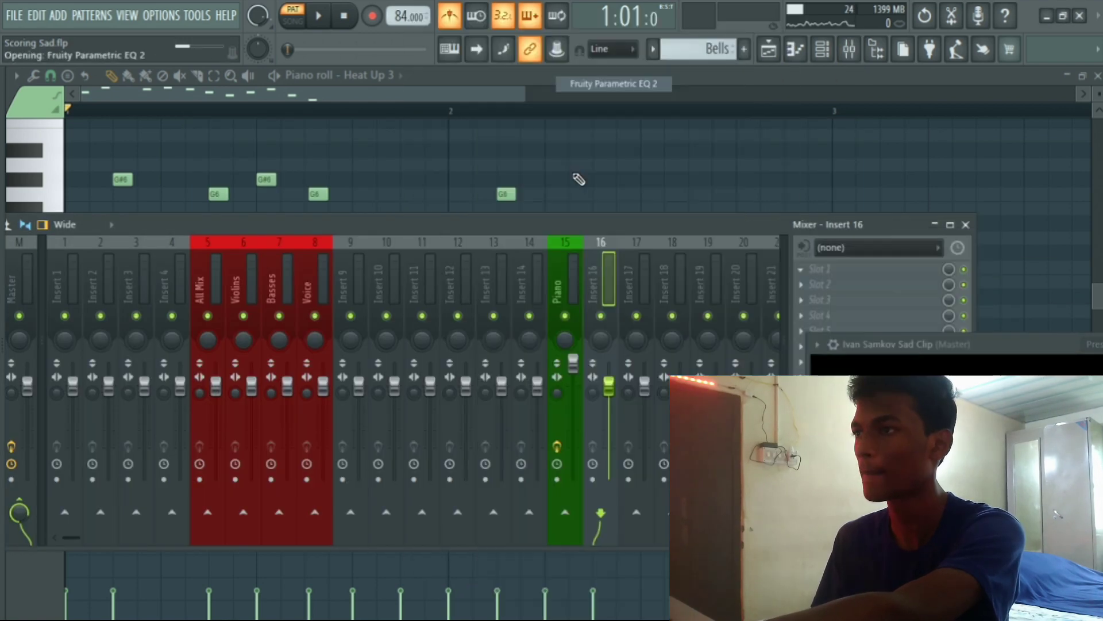
Step: Make a deep, narrow cut with EQ band 5 and lower the band 7 high shelf while the bells play
key("space")
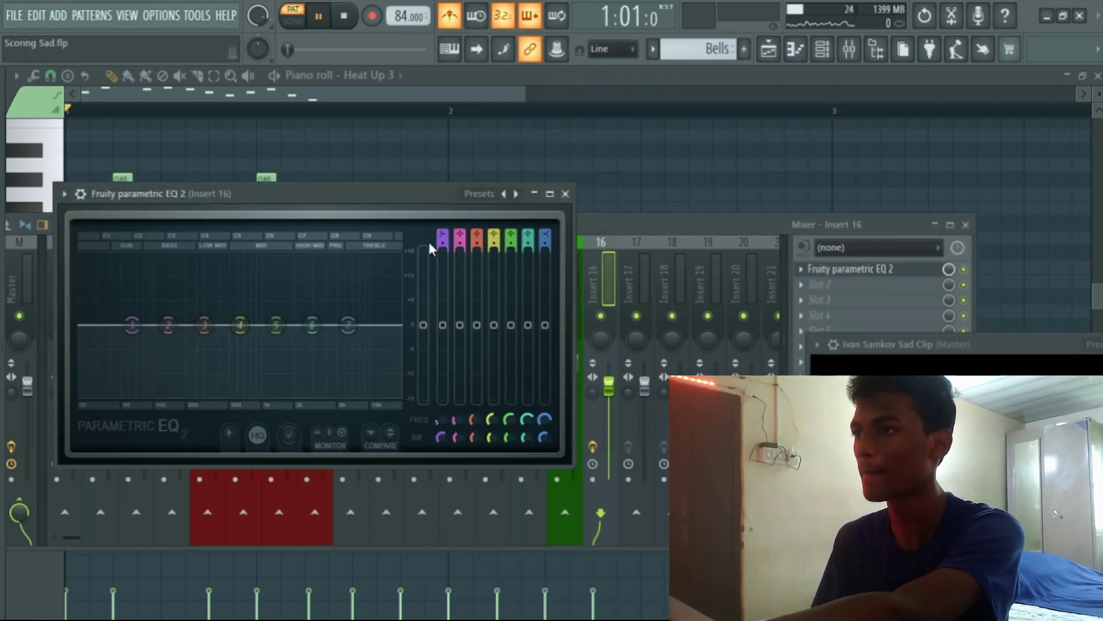
left_click_drag(277, 327, 281, 380)
left_click_drag(347, 325, 341, 346)
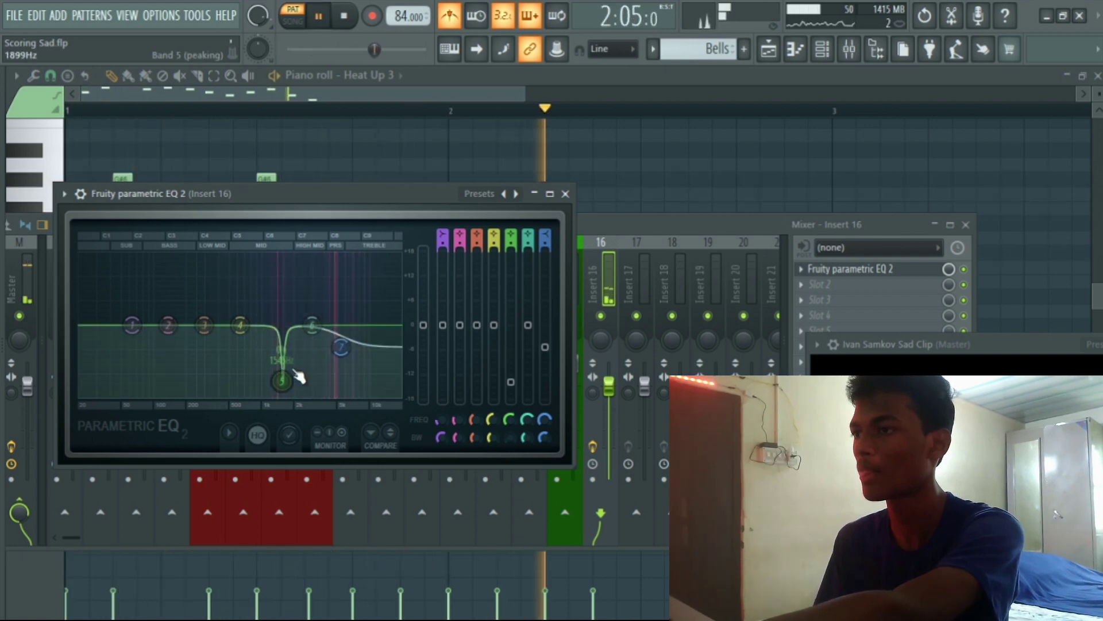
left_click_drag(282, 381, 275, 377)
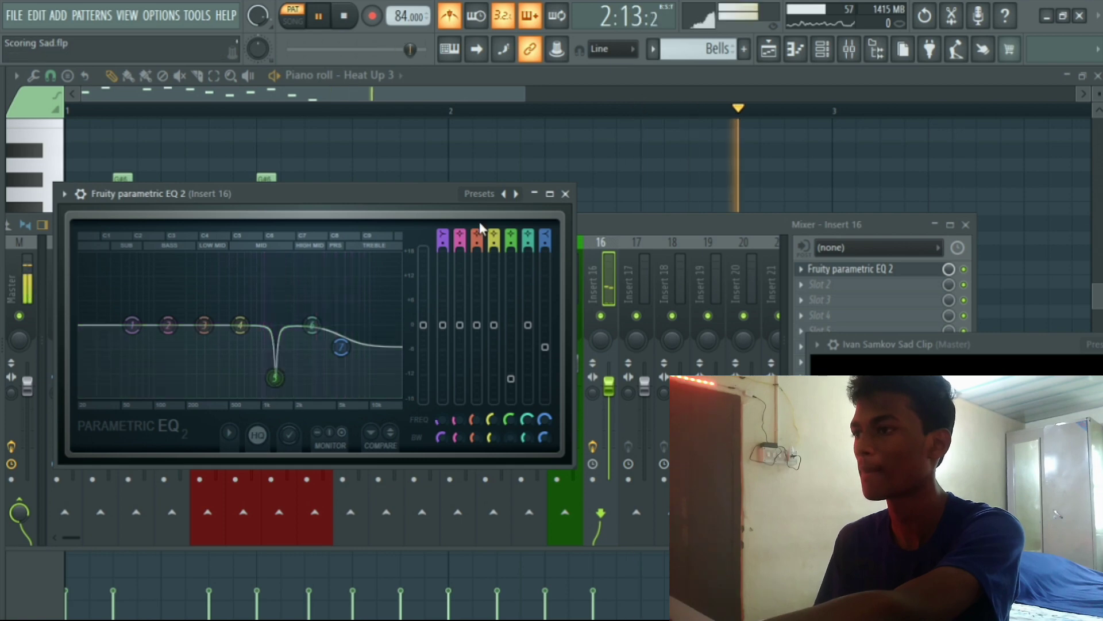
key("space")
left_click(565, 193)
Step: Load Fruity Reeverb 2 in the second slot of insert 16, set its wet level to 56%, and play the bells
left_click(858, 290)
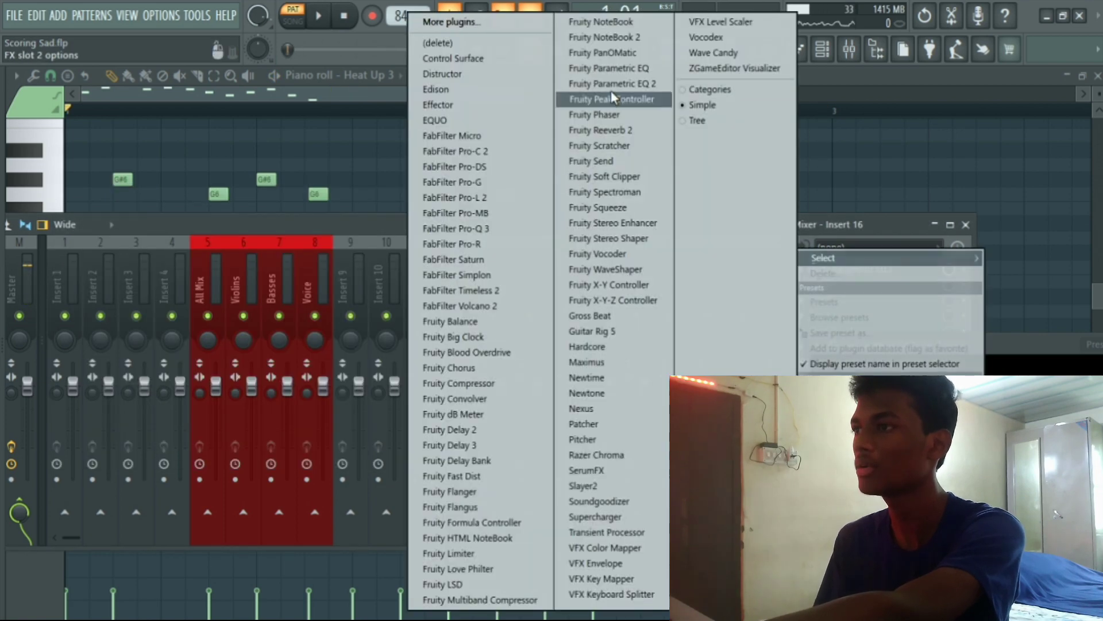
left_click(651, 133)
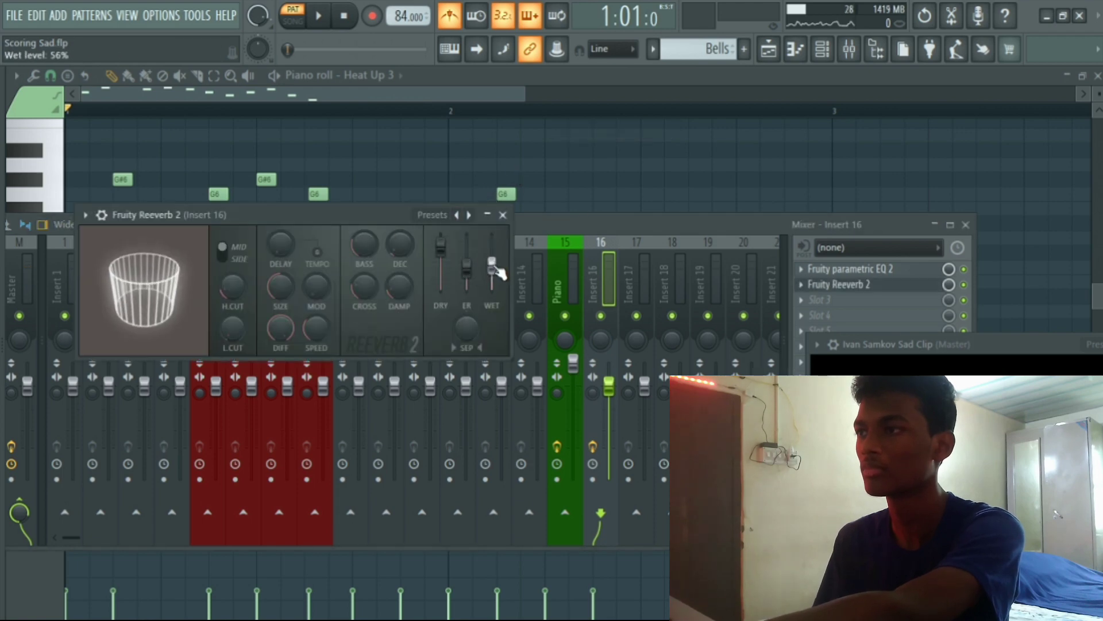
key("space")
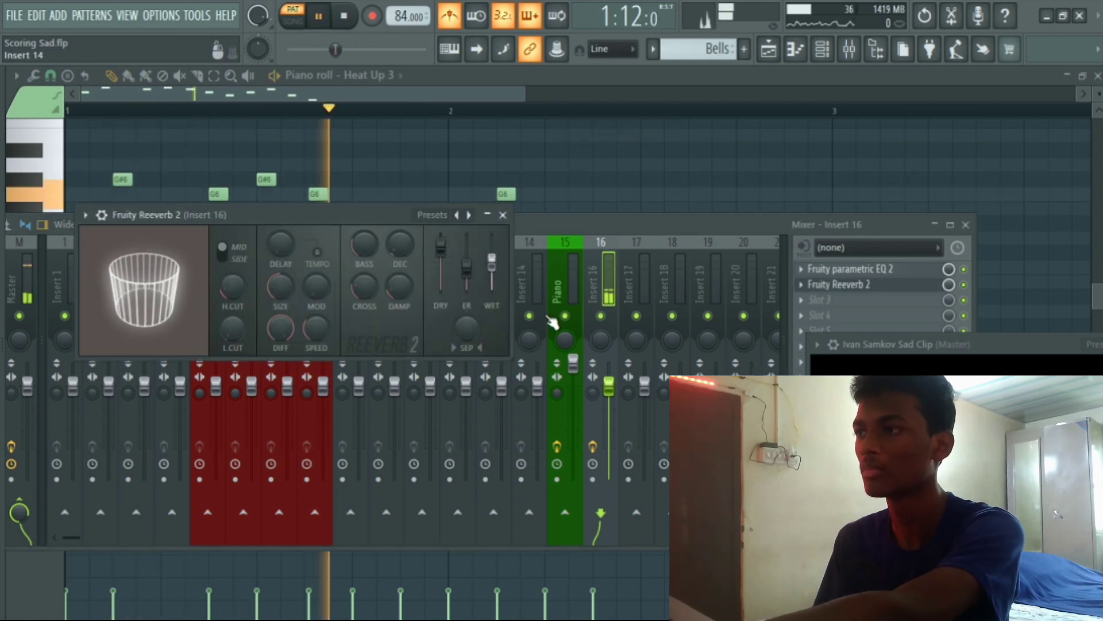
Step: Lower insert 16's volume slightly and deepen the band 7 and band 5 cuts in its EQ
left_click_drag(608, 385, 608, 380)
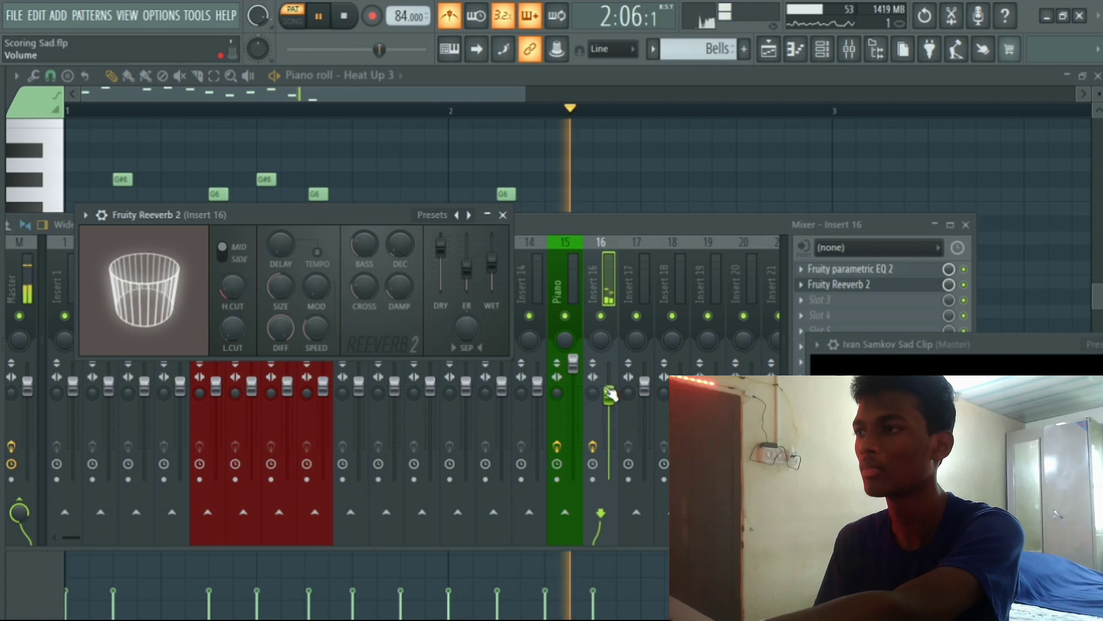
left_click(850, 269)
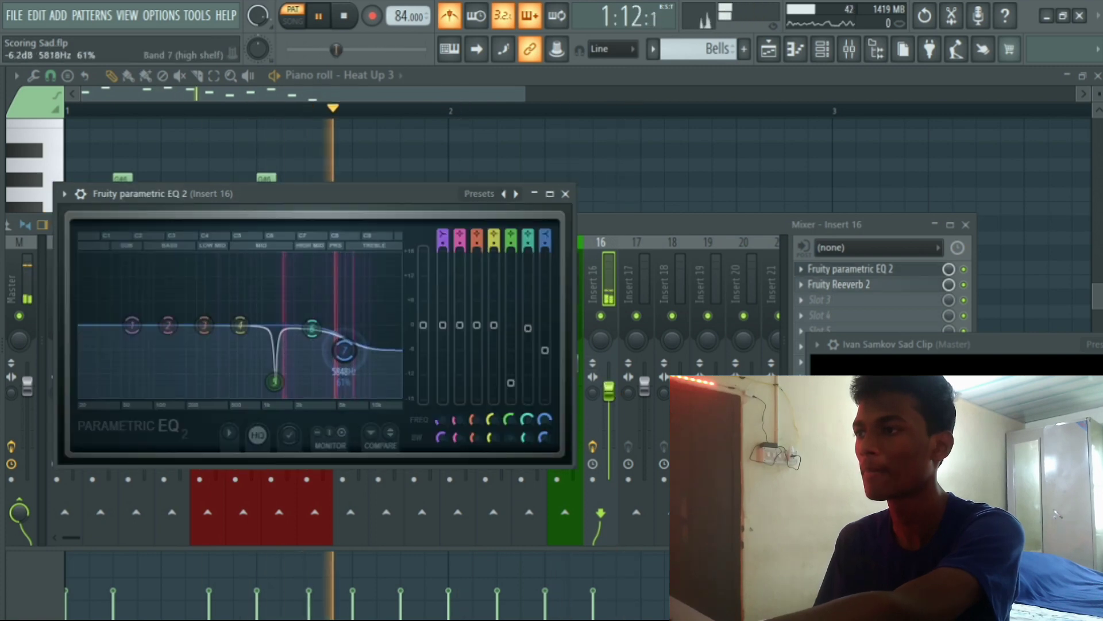
left_click_drag(344, 350, 341, 356)
left_click_drag(275, 382, 274, 389)
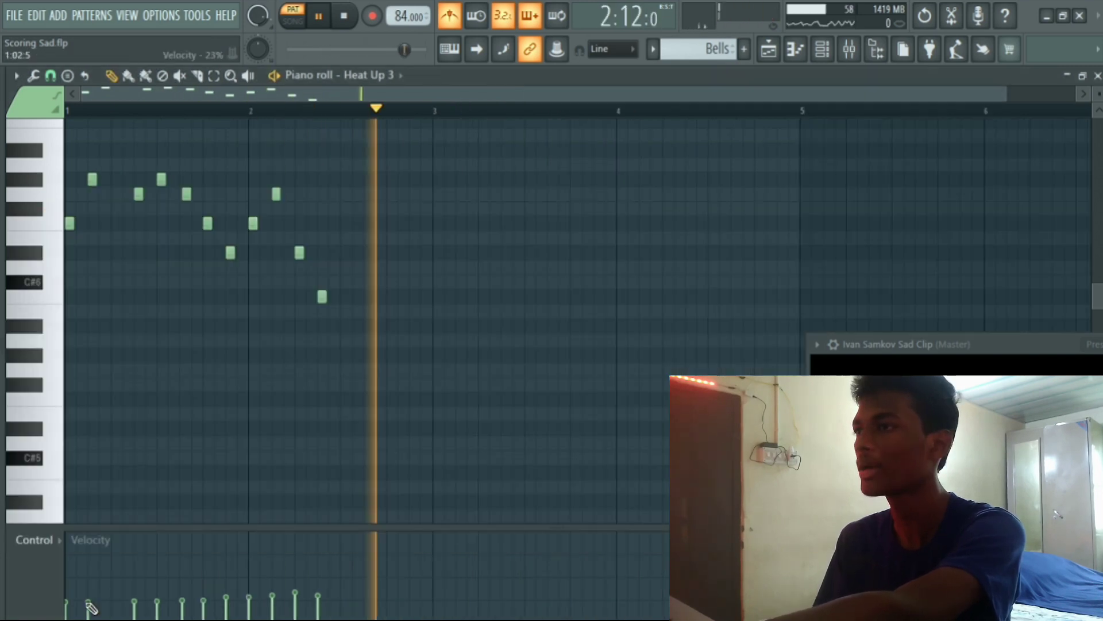
Step: Turn off the metronome, then play the song from bar 4 with the video window moved clear of the clips
key("space")
left_click(450, 16)
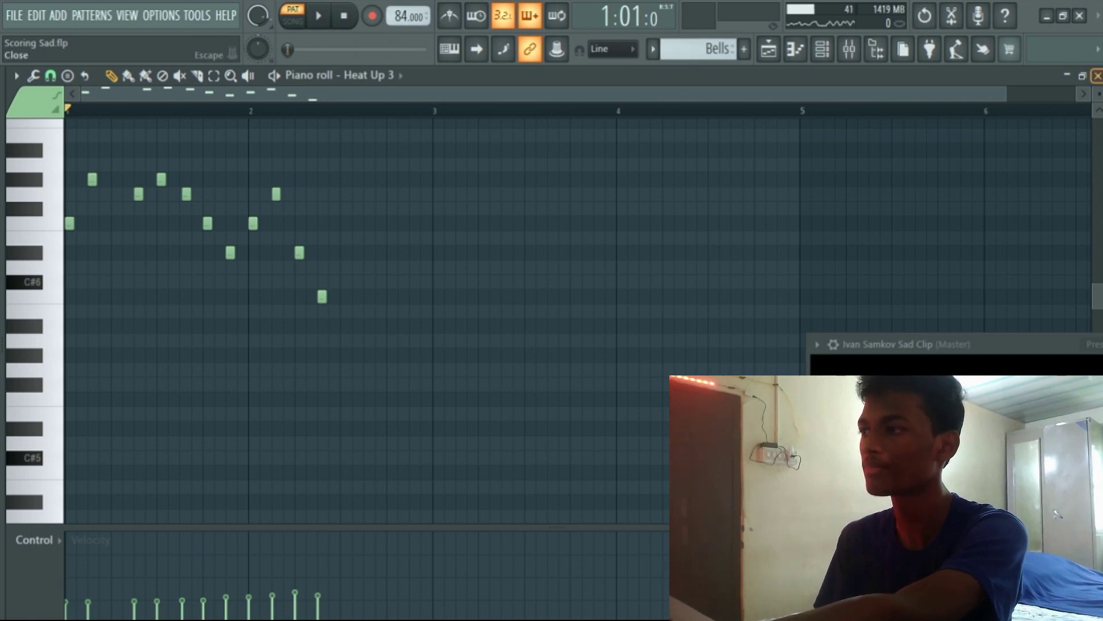
left_click(1096, 75)
left_click_drag(995, 344, 564, 132)
scroll(265, 121, "up", 4)
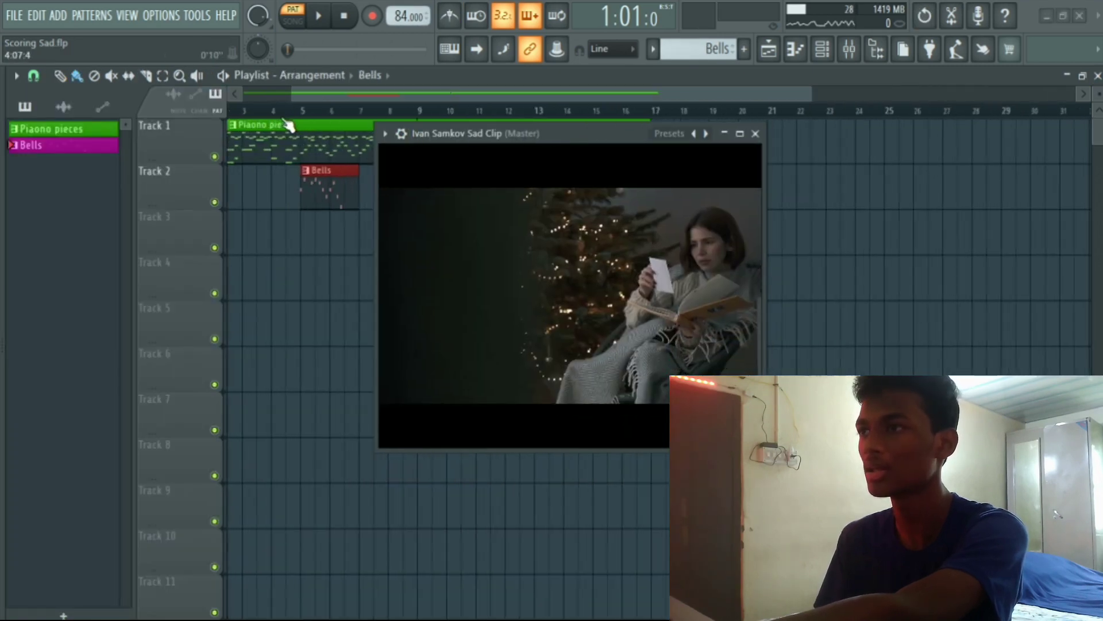
scroll(340, 98, "left", 1)
left_click(304, 110)
key("space")
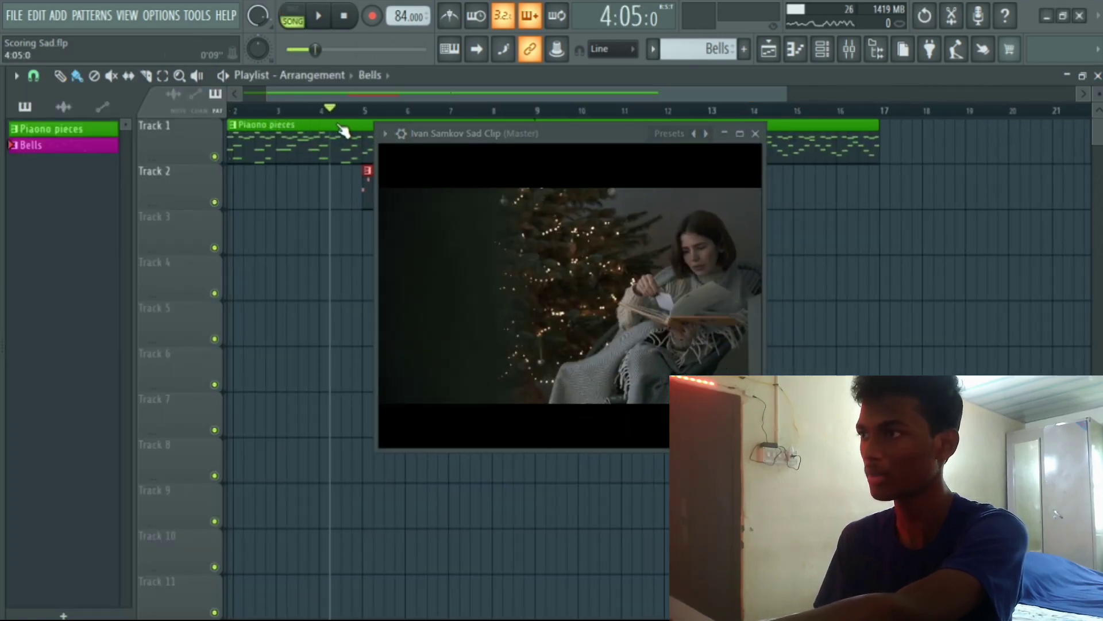
left_click_drag(615, 138, 842, 176)
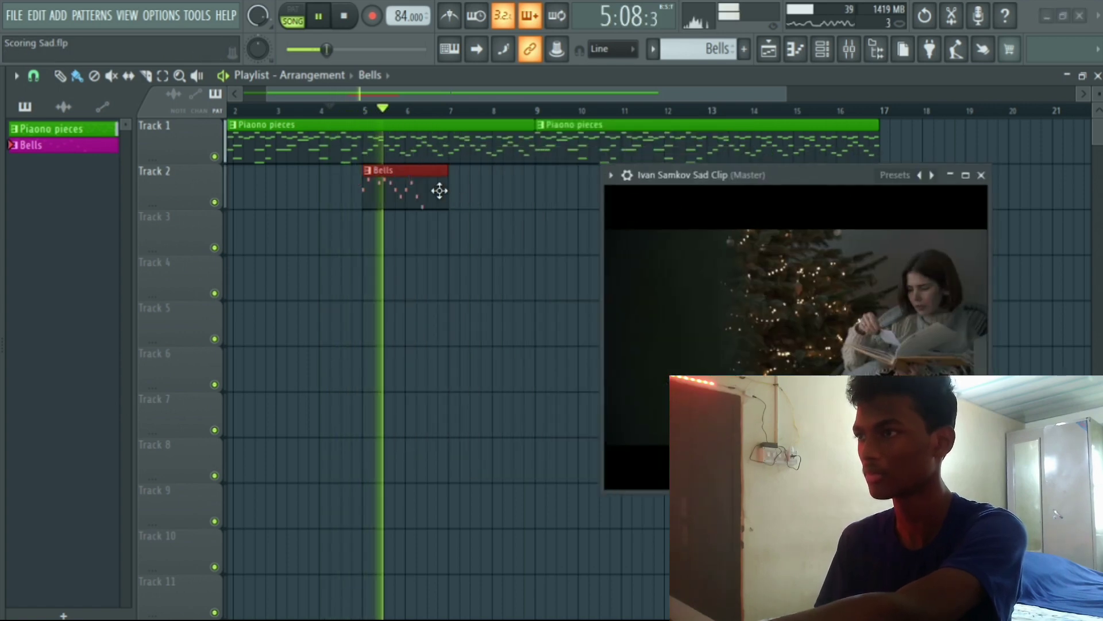
Step: Duplicate the Bells clip directly after itself on Track 2 and add A#5 and C6 notes near the end of the pattern's bar 2
key("ctrl+b")
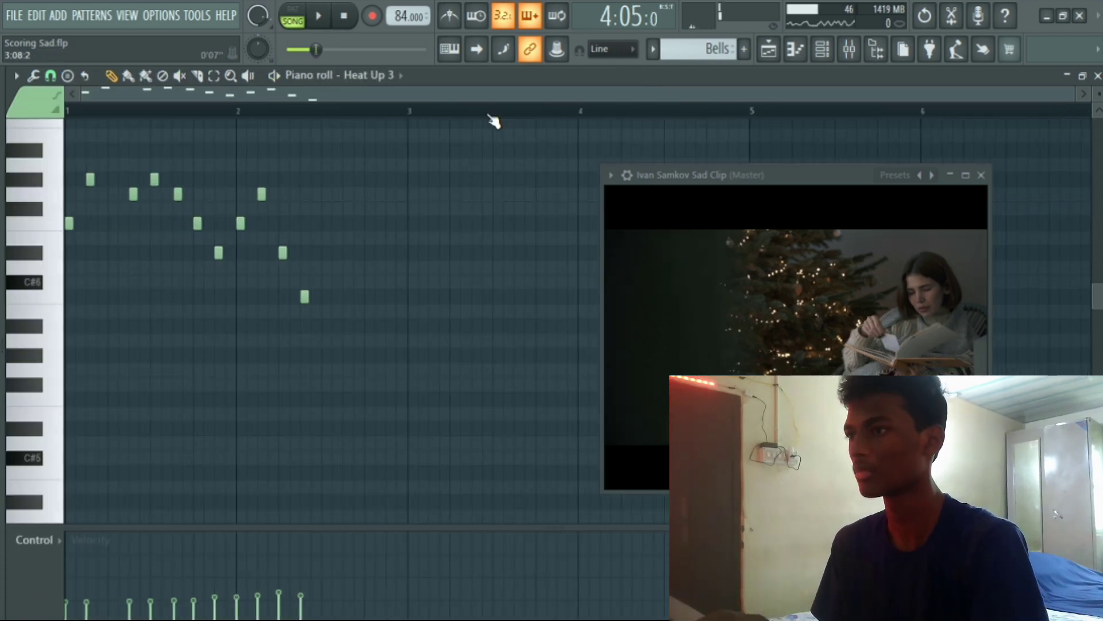
left_click(368, 326)
left_click(391, 296)
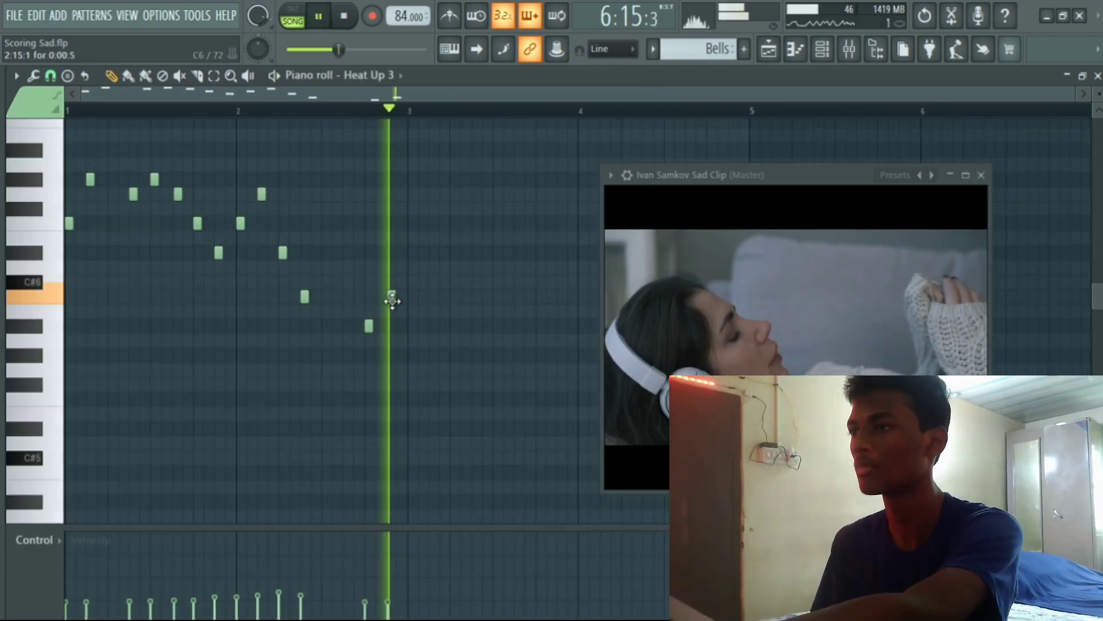
left_click(1096, 76)
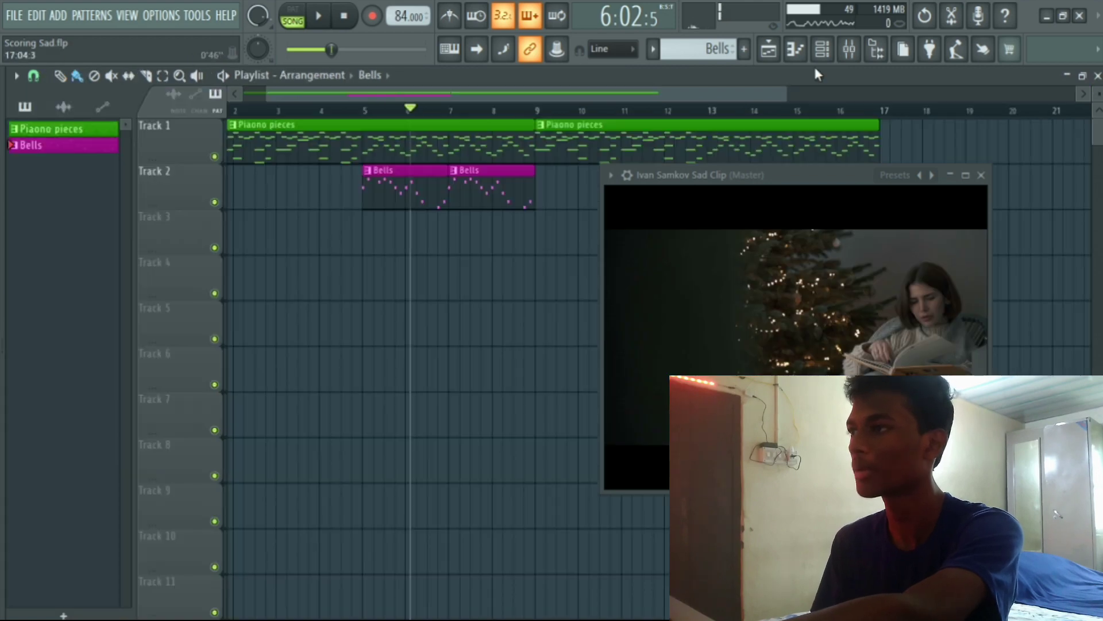
Step: Open the Heat Up 3 instrument and load the Lucid preset from the Bells category
left_click(822, 49)
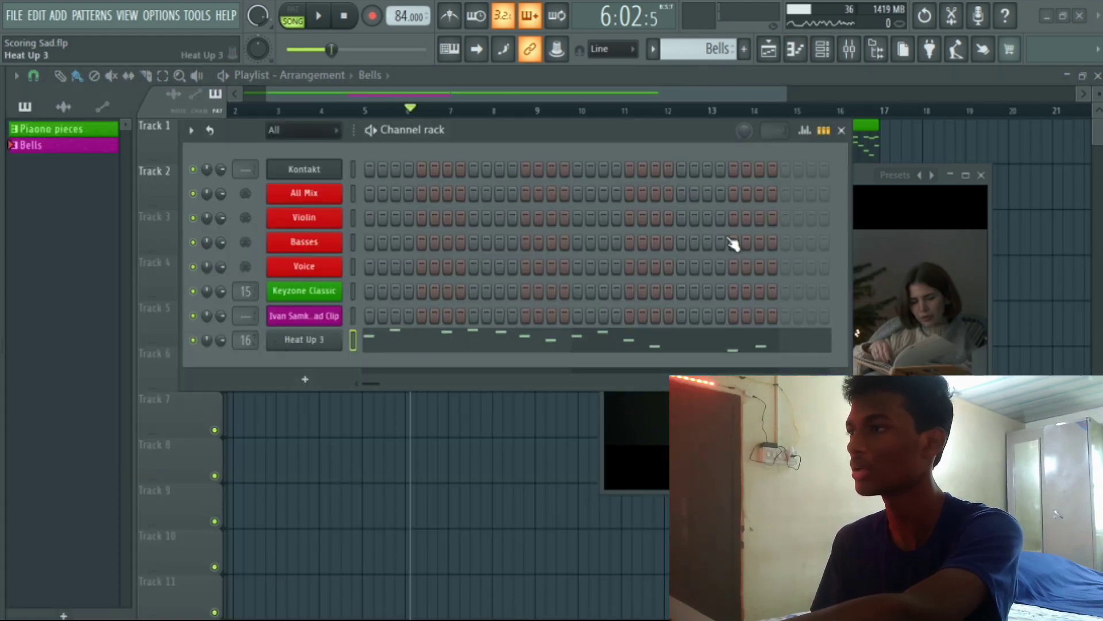
left_click(841, 131)
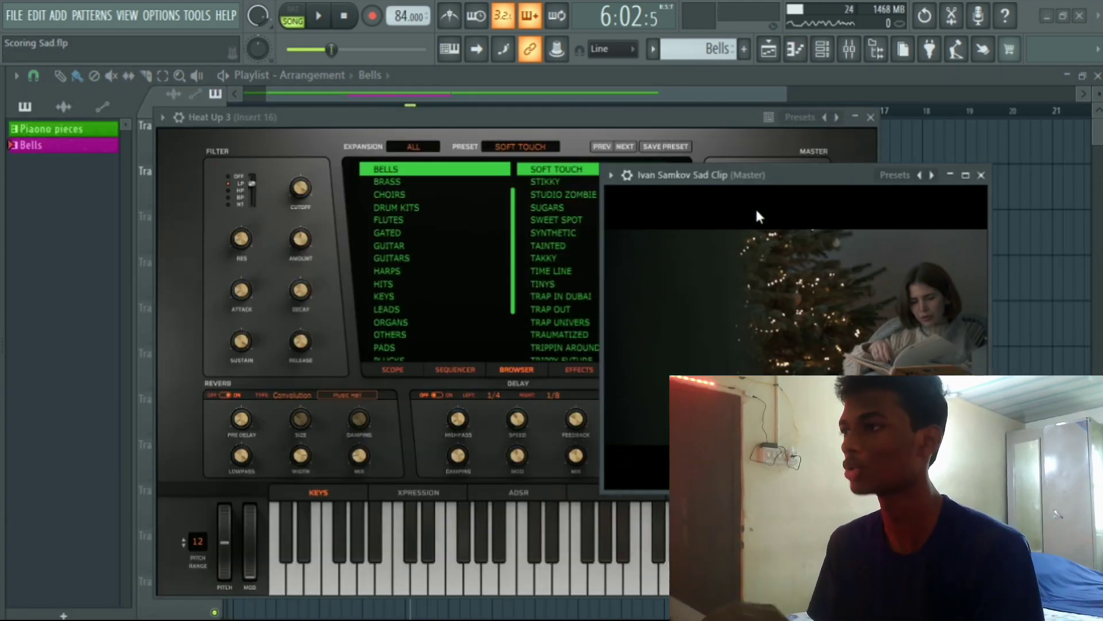
left_click_drag(780, 182, 916, 209)
scroll(579, 222, "up", 10)
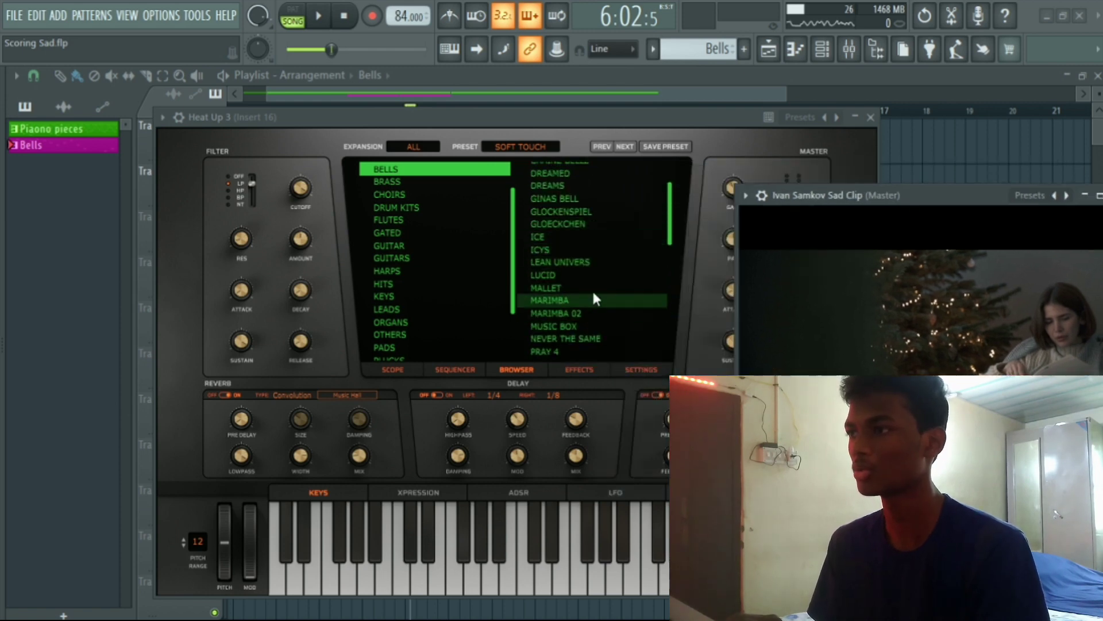
left_click(598, 274)
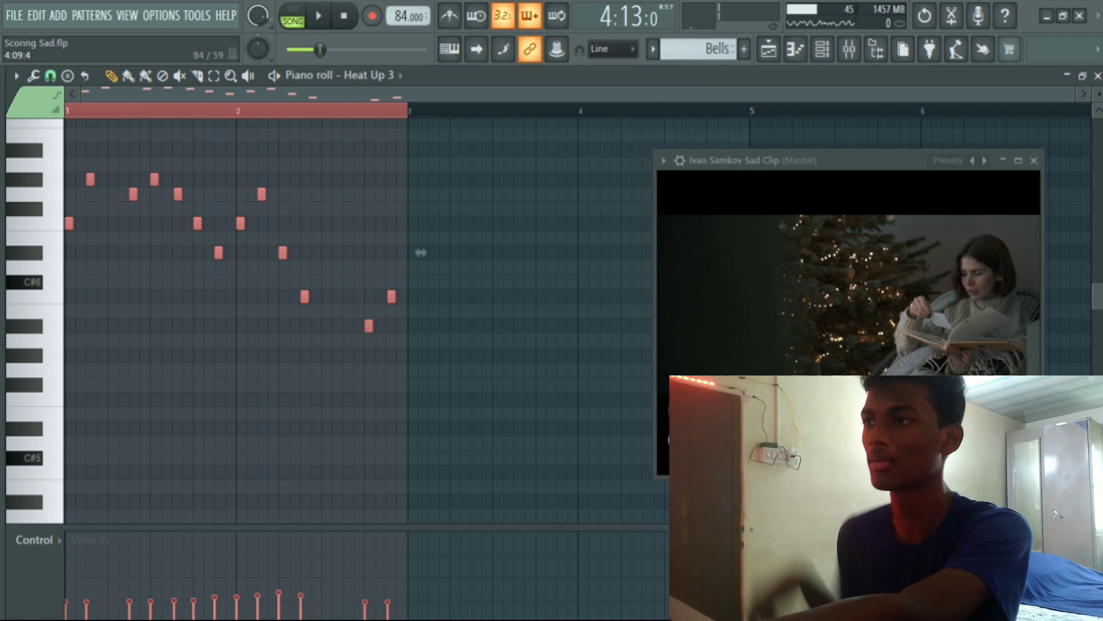
scroll(561, 521, "down", 4)
Step: Transpose all the bell notes up one octave and slightly lower the Fruity Reeverb 2 wet level on insert 16 during playback
key("space")
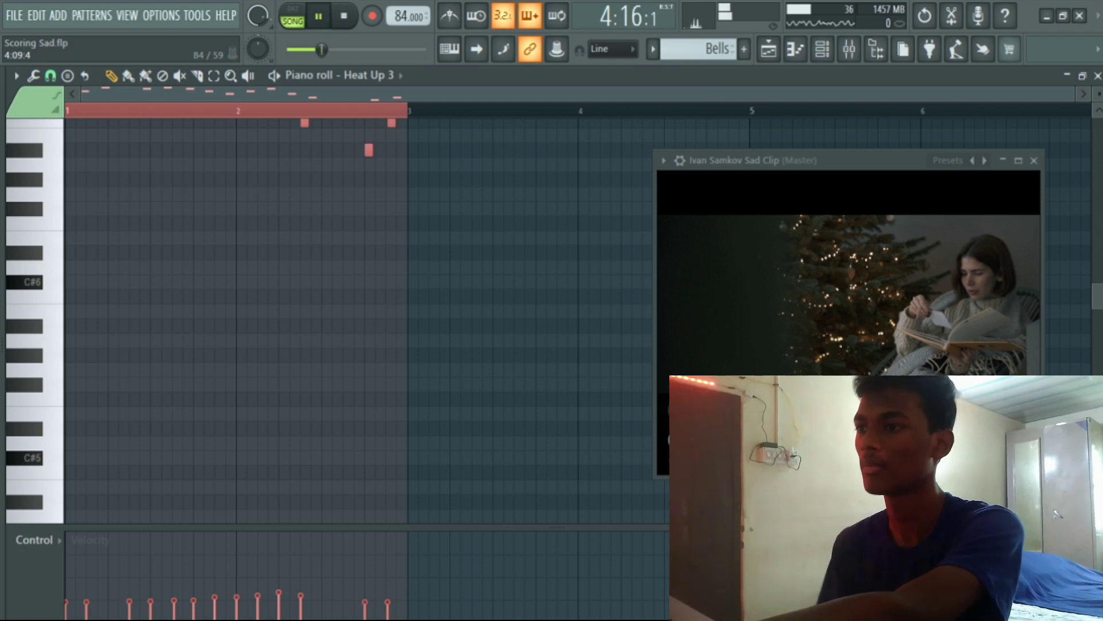
scroll(453, 468, "up", 5)
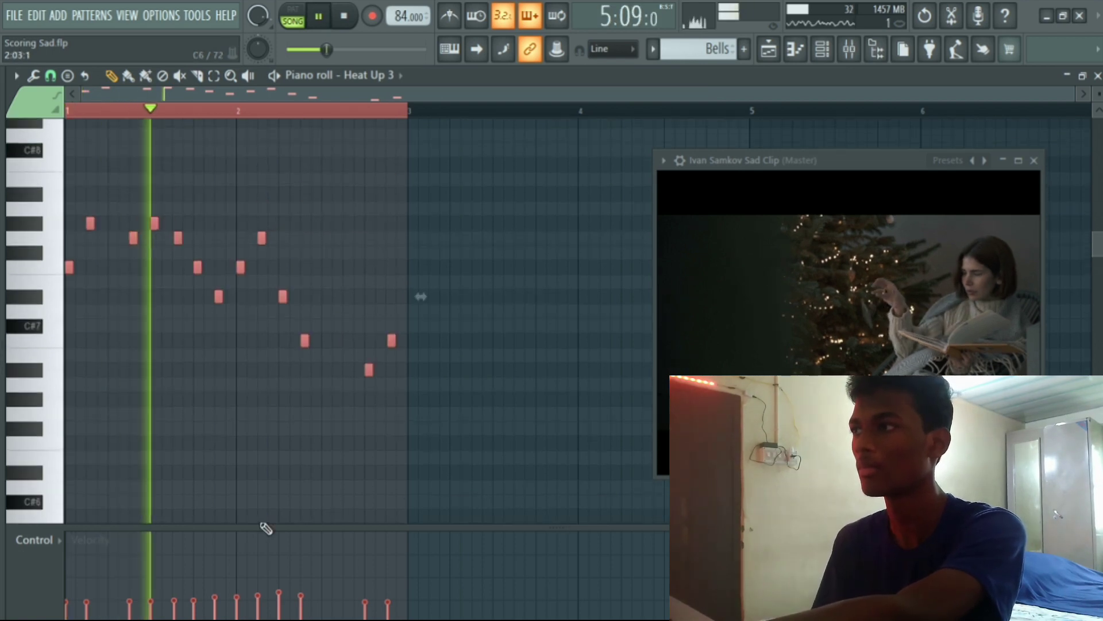
key("F9")
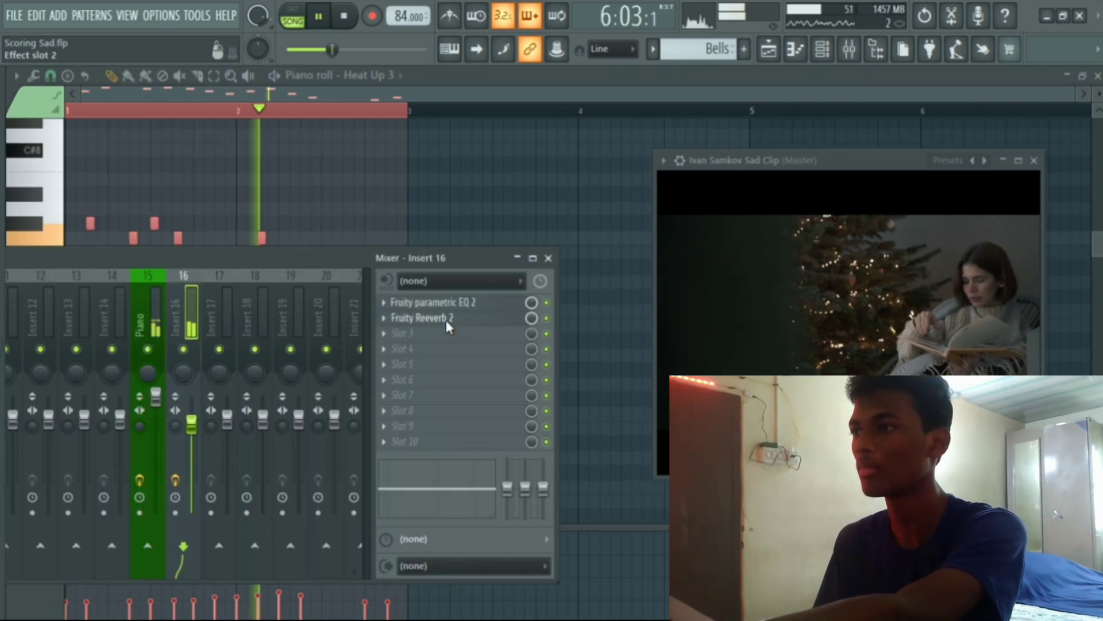
left_click(446, 320)
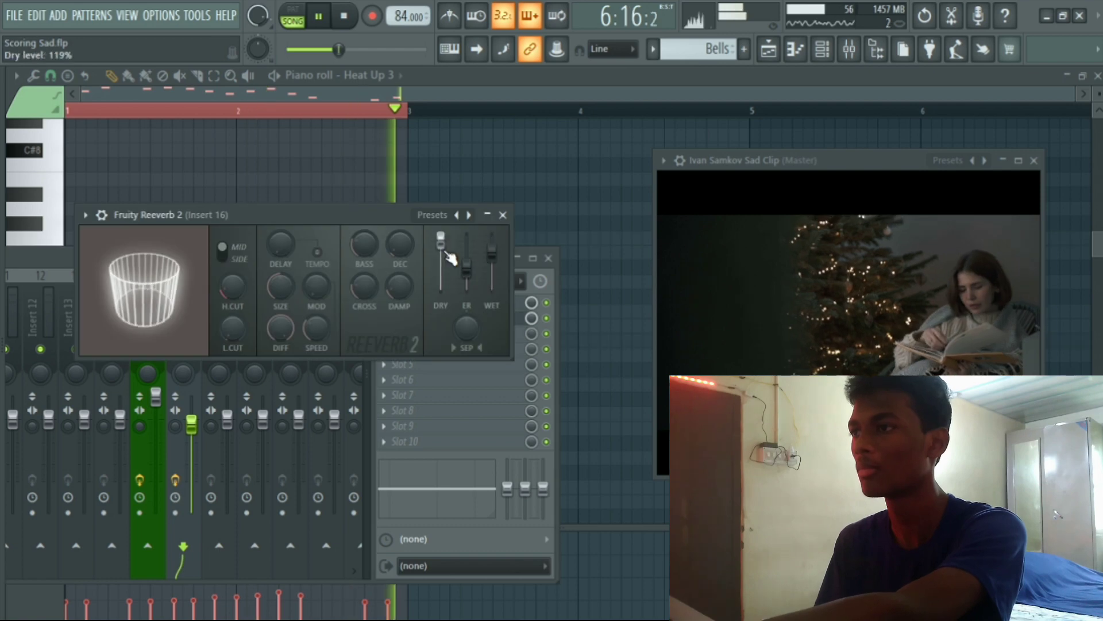
left_click_drag(491, 253, 492, 255)
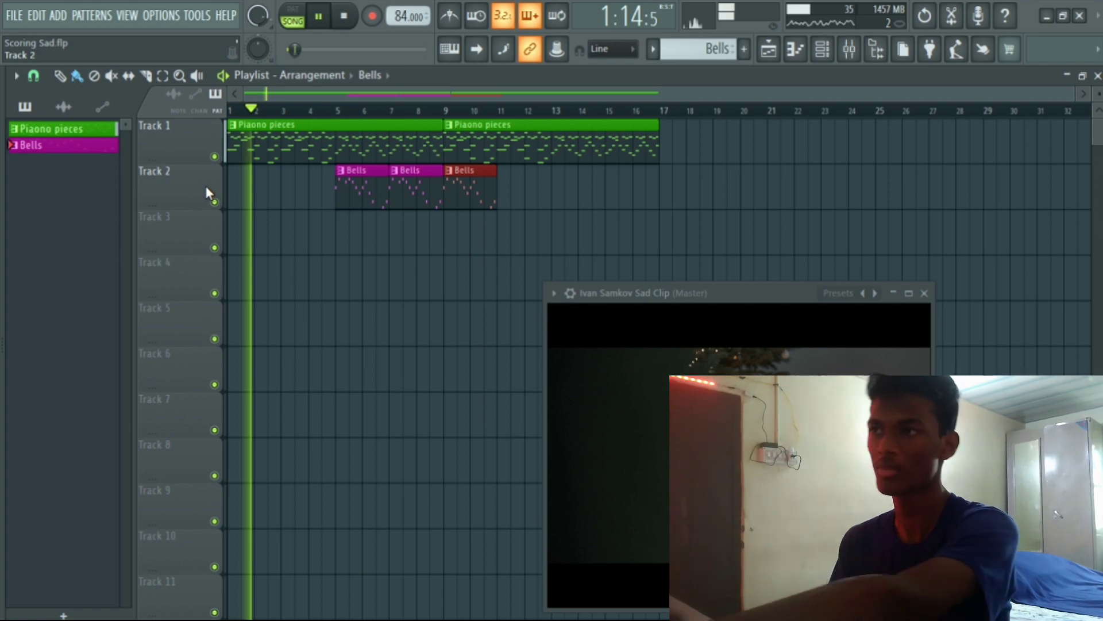
Step: Stop playback and create a new pattern named Violins
key("space")
left_click_drag(707, 285, 667, 237)
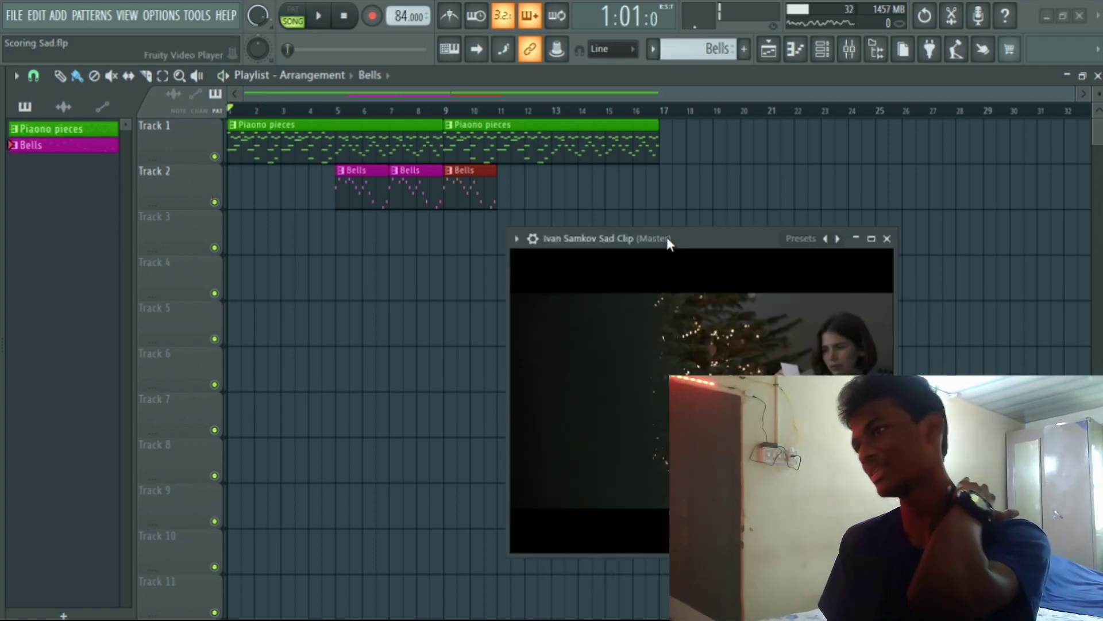
scroll(720, 51, "down", 1)
right_click(717, 53)
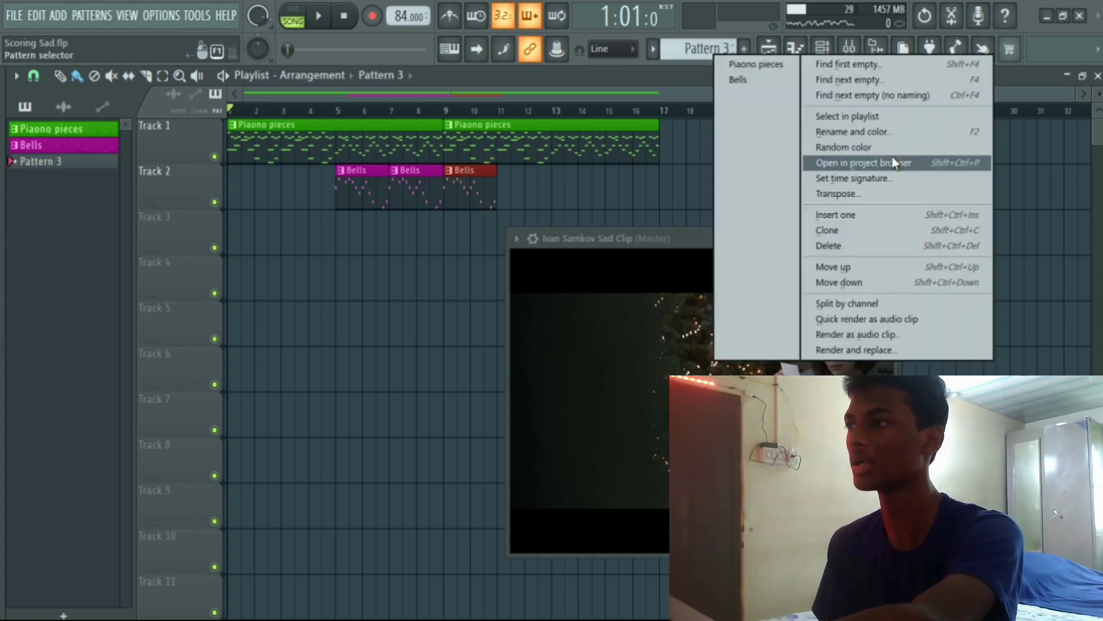
left_click(915, 136)
type("Violins")
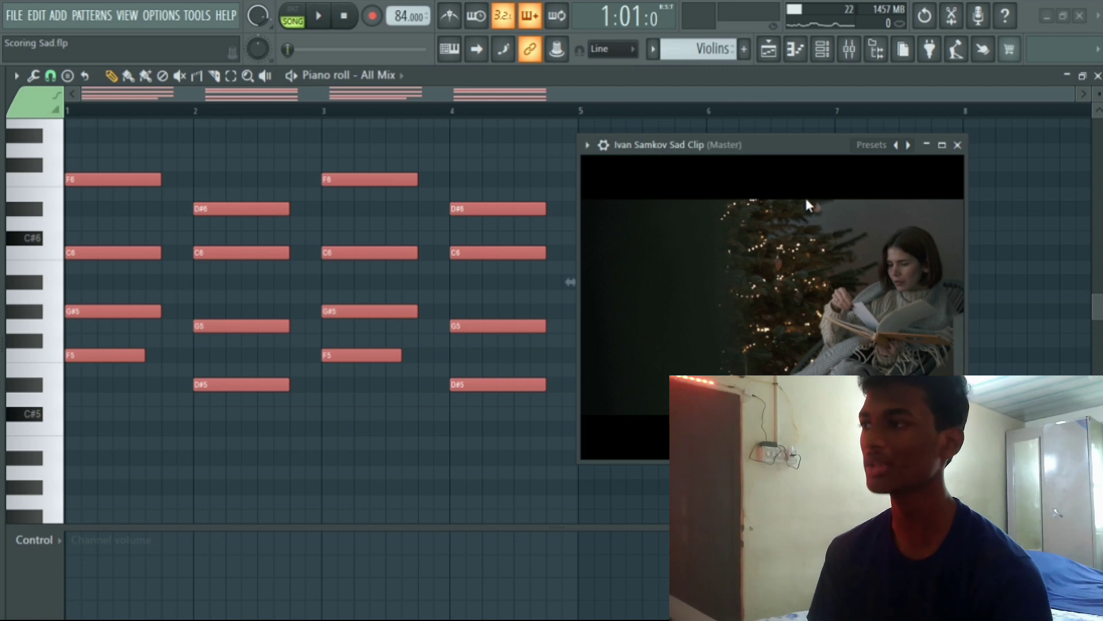
Step: Place the Violins pattern on Track 3 from bar 5 and play the arrangement
mouse_move(806, 150)
left_mouse_down()
mouse_move(842, 125)
mouse_move(809, 131)
left_mouse_up()
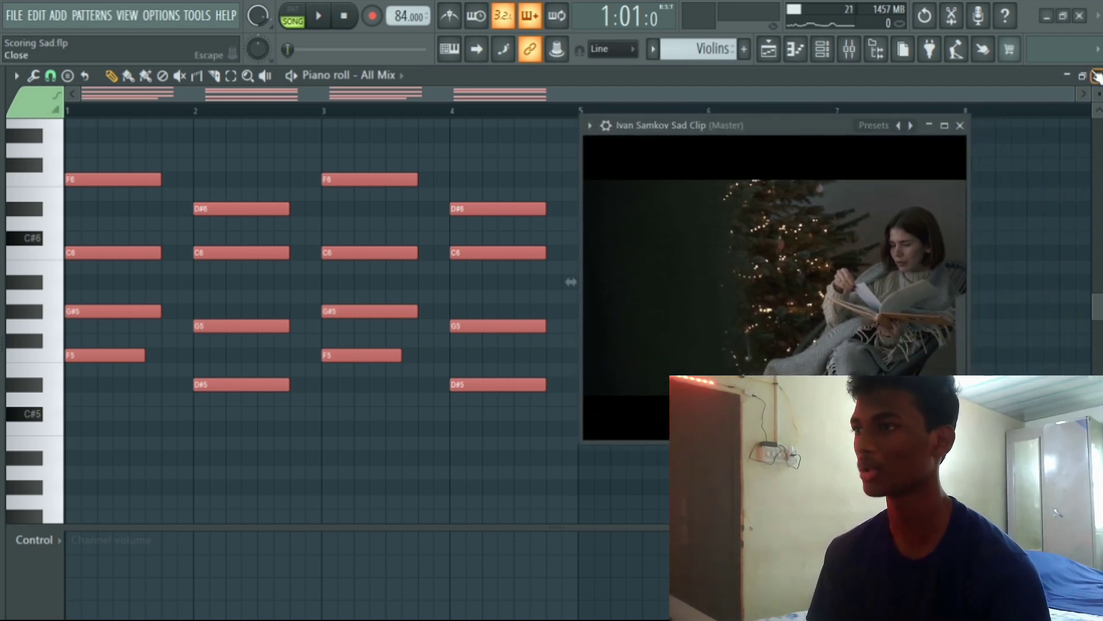
key("F5")
left_click_drag(309, 241, 429, 246)
key("space")
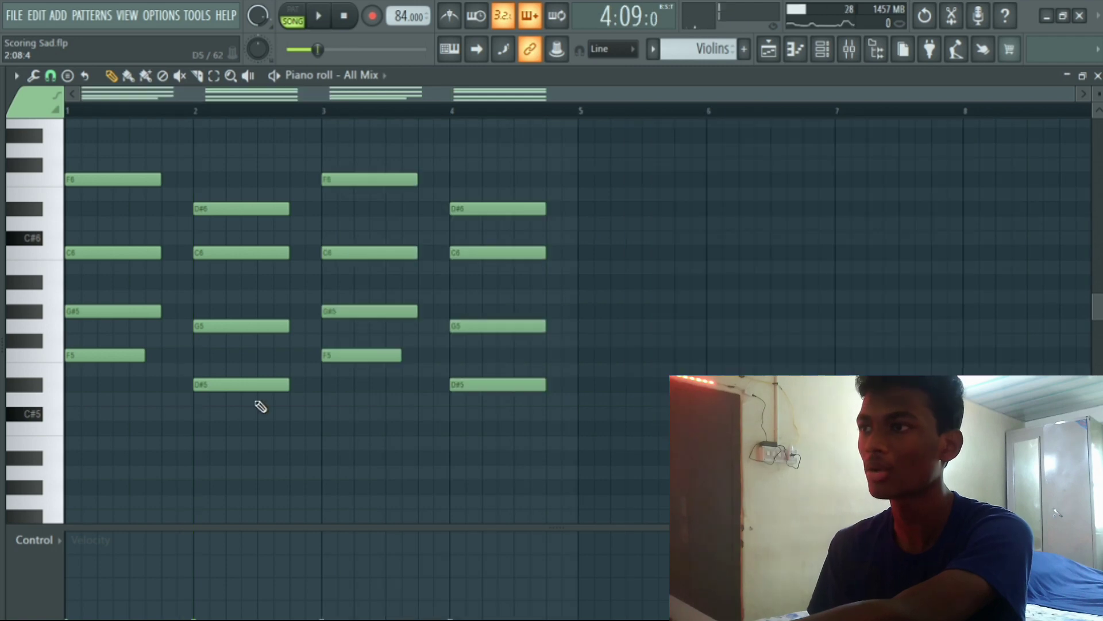
Step: Examine the All Mix chord notes in the Violins pattern, checking their pitches and lengths across the four bars
scroll(310, 115, "up", 4)
left_click_drag(306, 101, 246, 102)
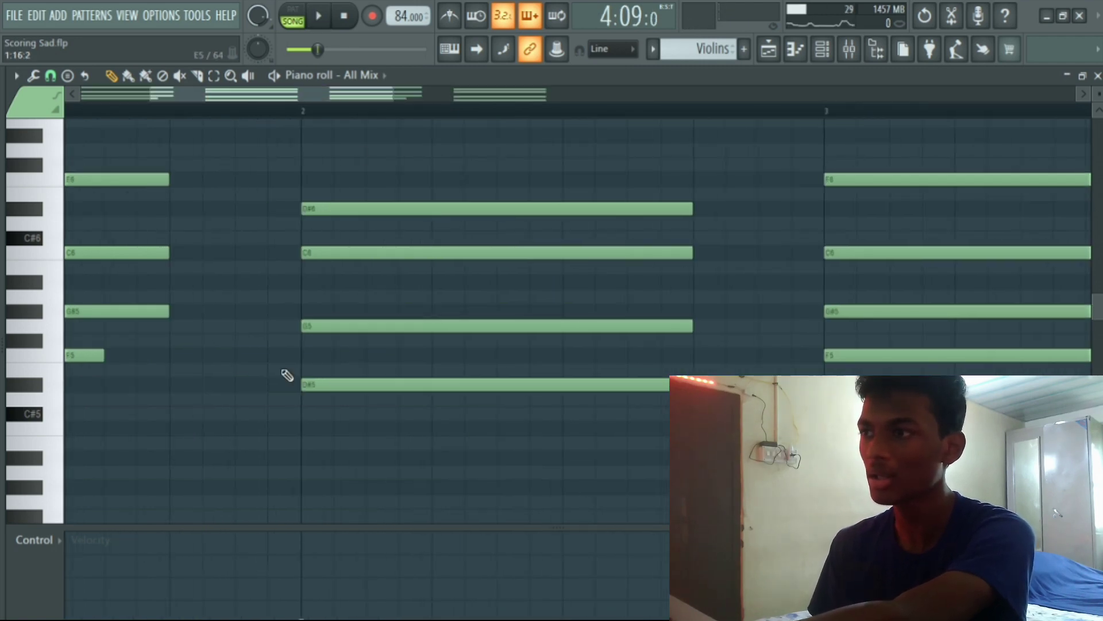
scroll(556, 117, "down", 2)
scroll(557, 126, "down", 1)
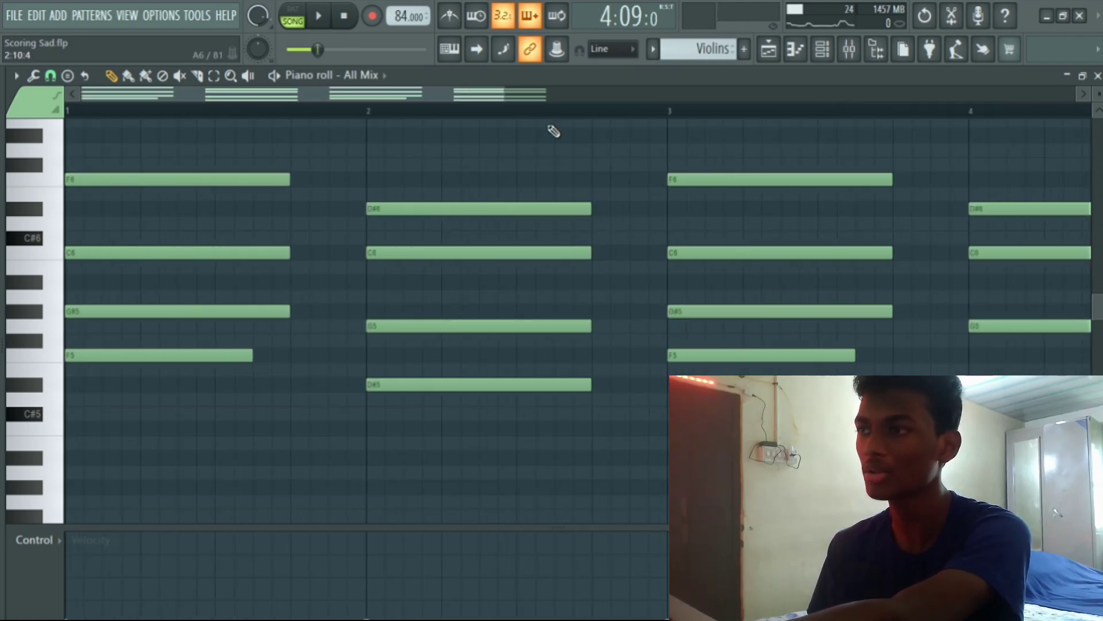
scroll(554, 123, "down", 4)
scroll(554, 120, "down", 6)
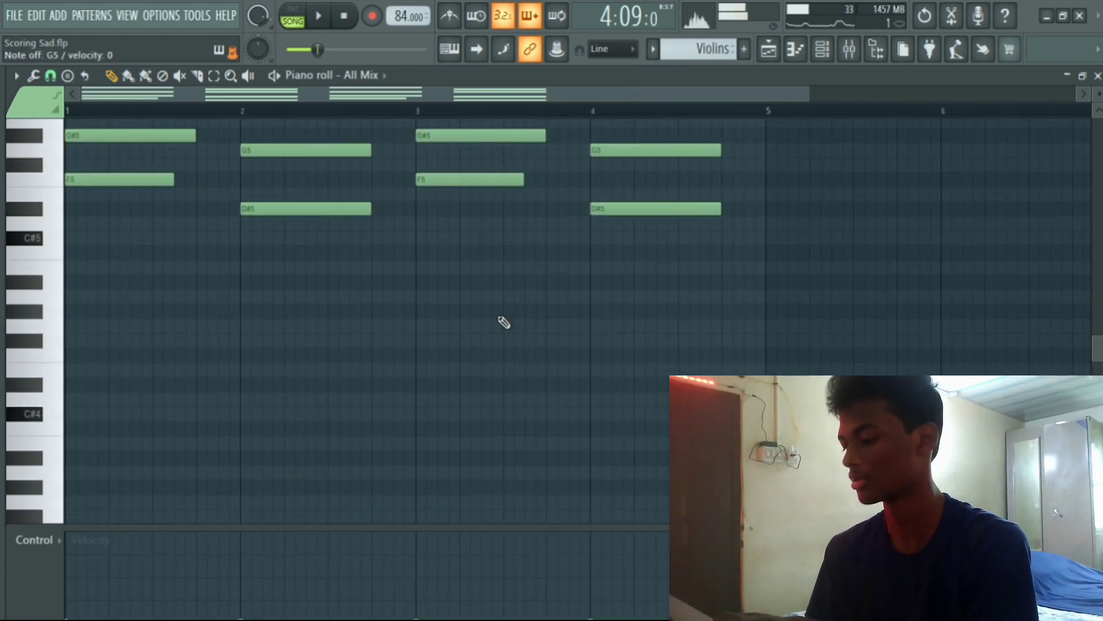
scroll(488, 342, "up", 3)
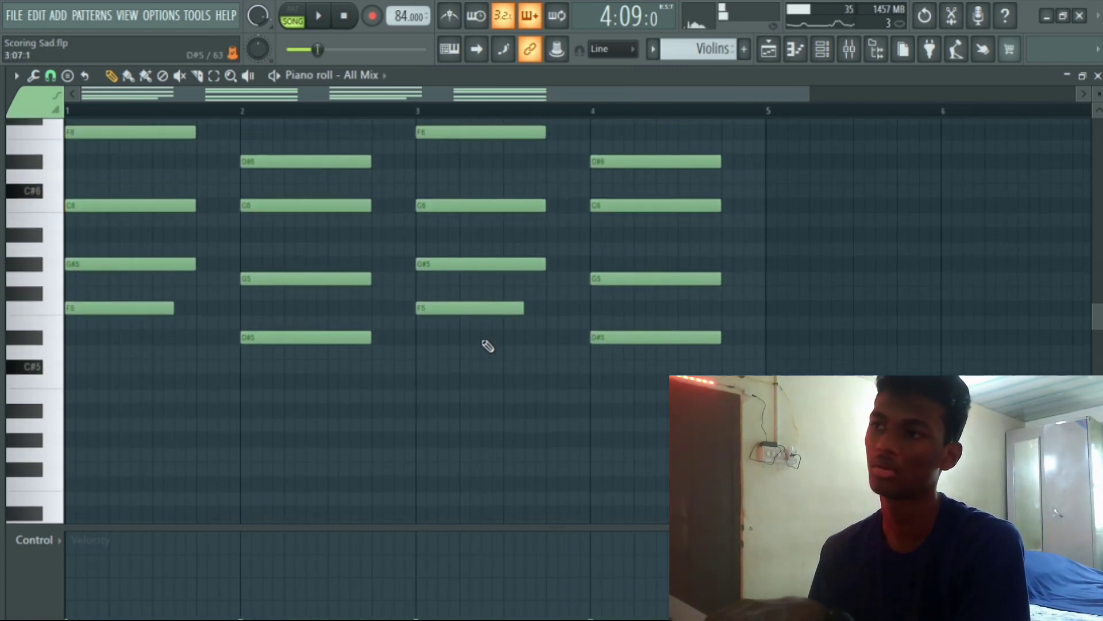
scroll(491, 347, "up", 3)
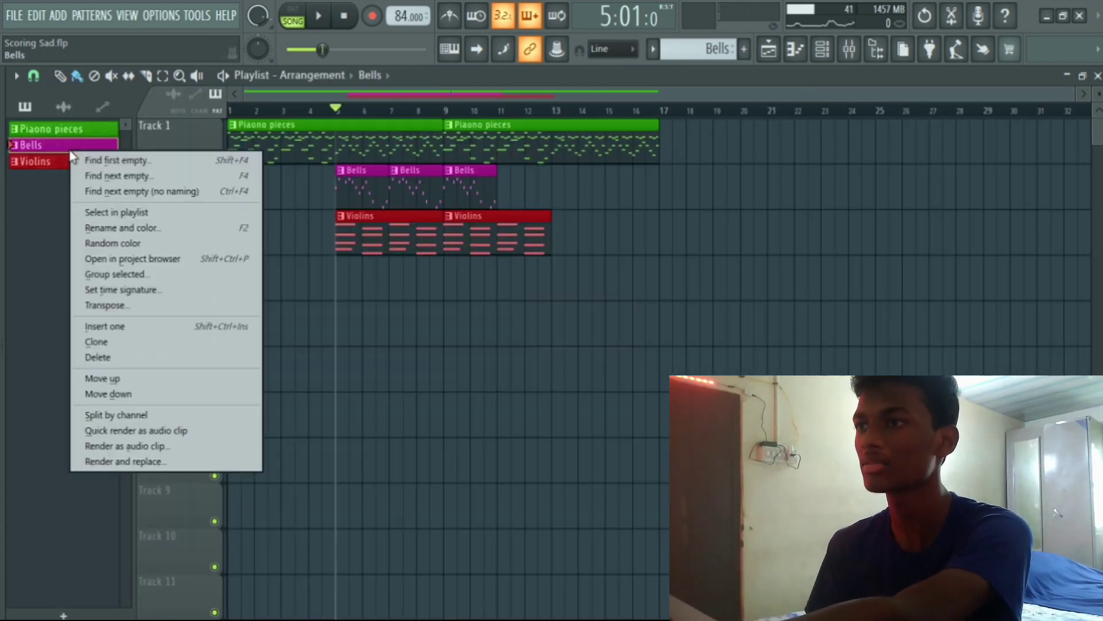
Step: Rename the Violins pattern to All Mix
left_click(44, 161)
right_click(44, 161)
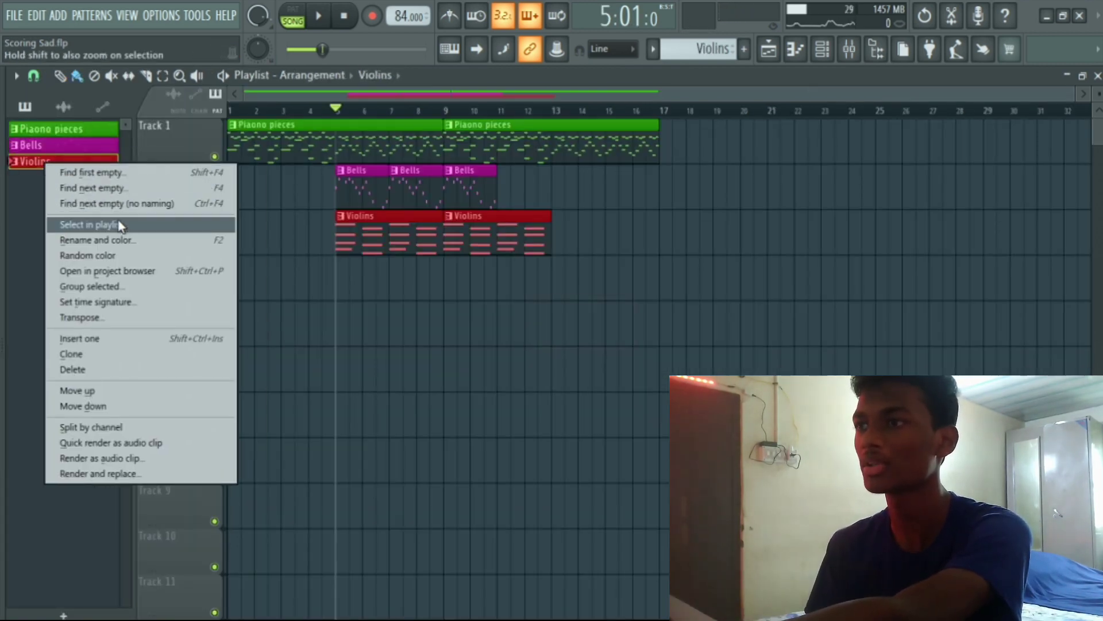
left_click(131, 241)
type("A")
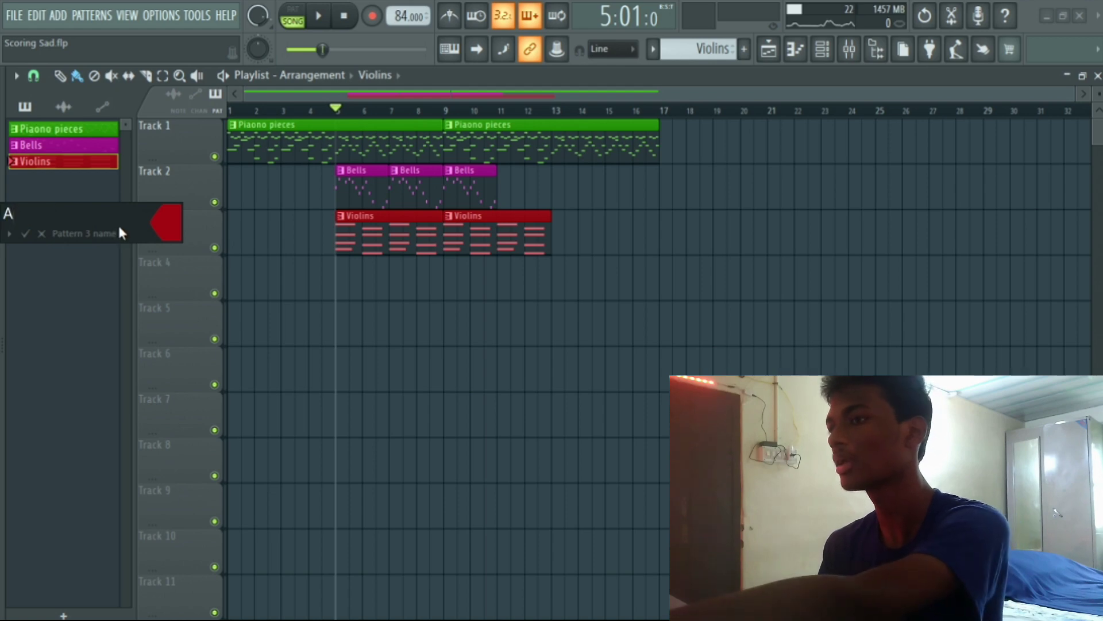
type("ll Mix")
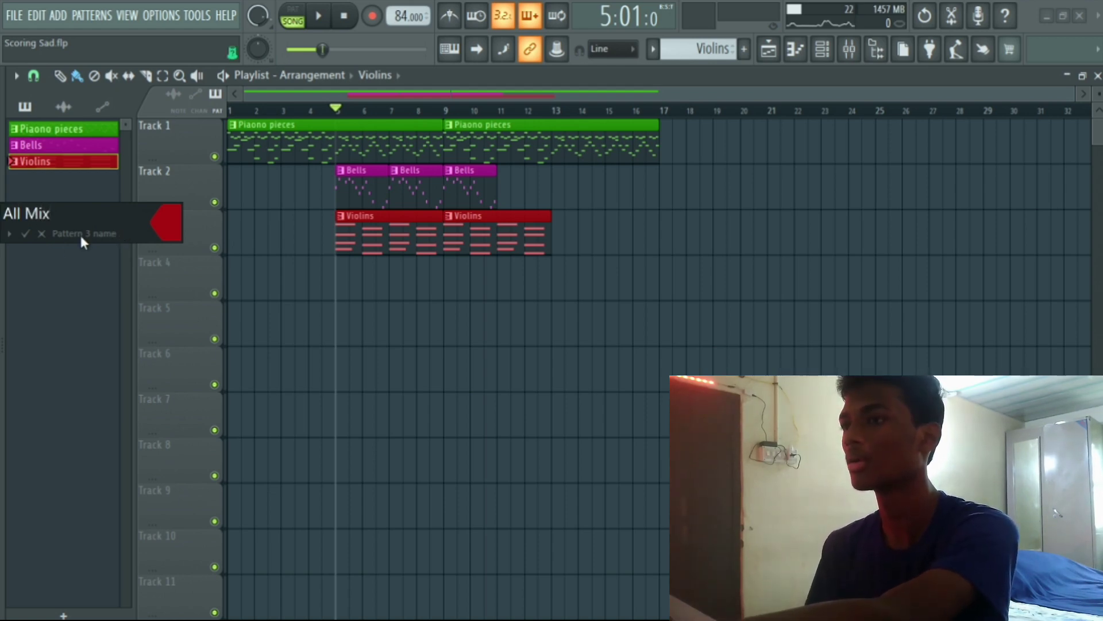
left_click(25, 233)
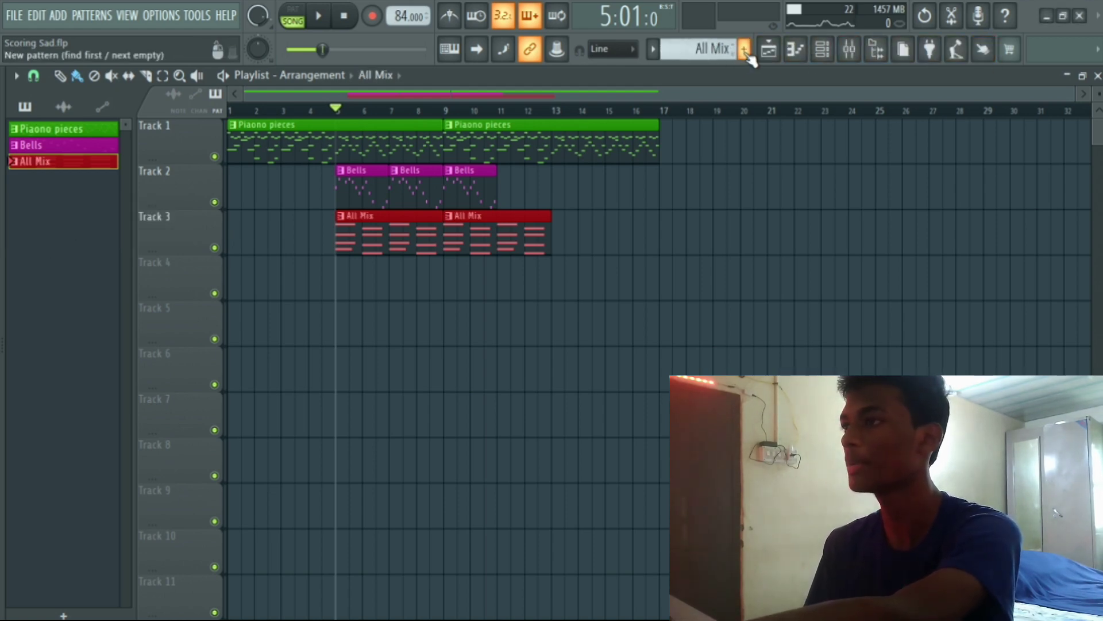
Step: Create a new pattern named Basses and give it a red colour
left_click(744, 49)
type("Basses")
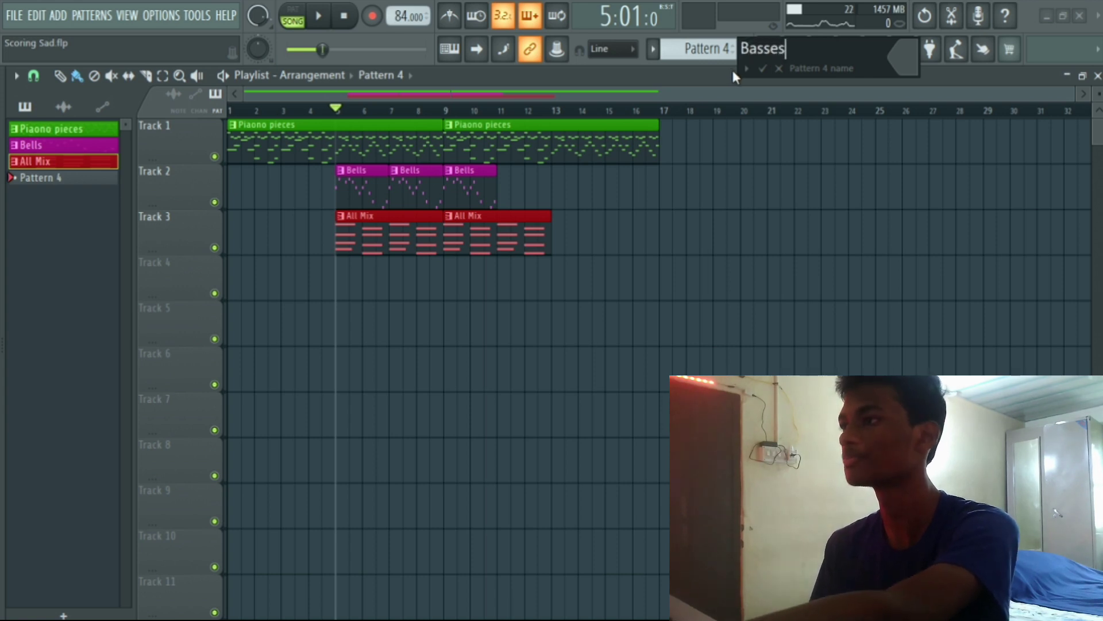
key("Return")
left_click(850, 119)
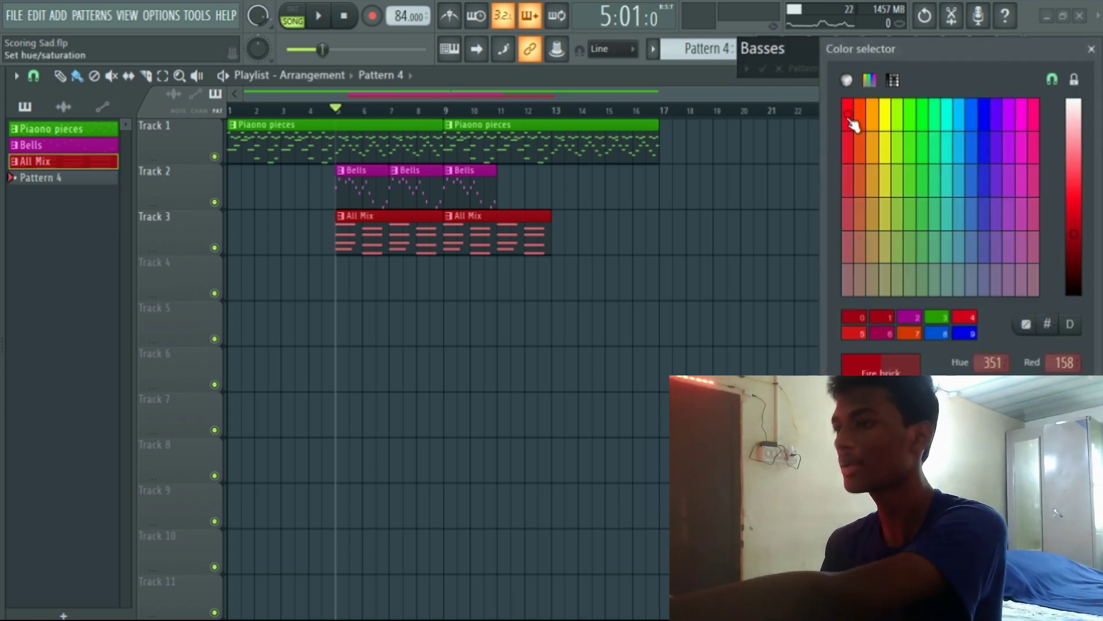
key("Return")
left_click(762, 68)
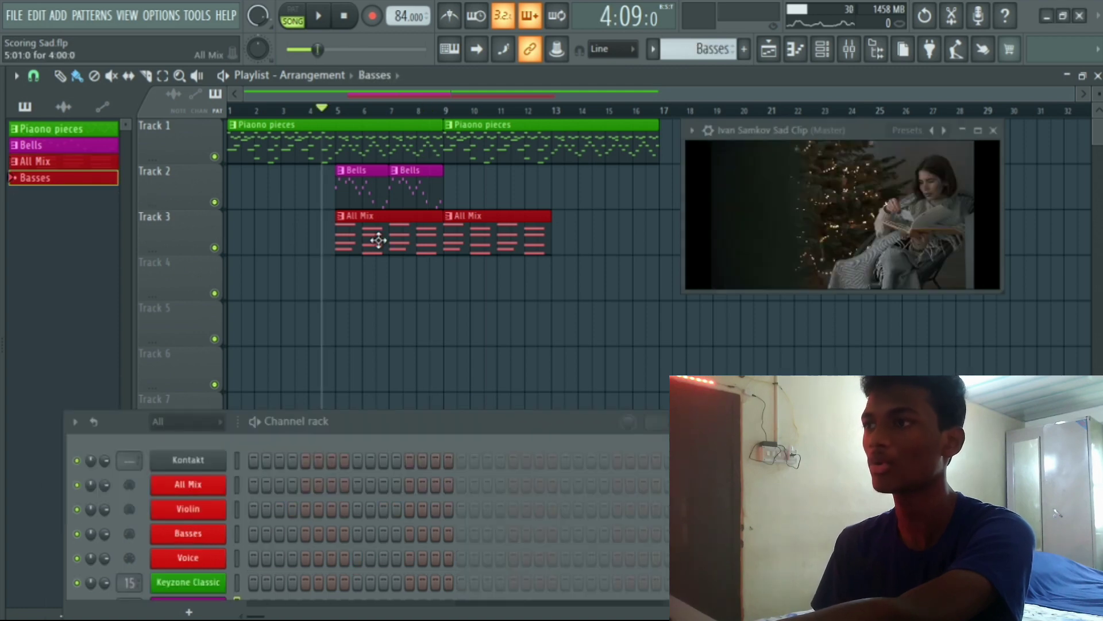
Step: Play the arrangement from bar 4 with the Basses notes in the piano roll, and hide the channel rack
key("F7")
key("space")
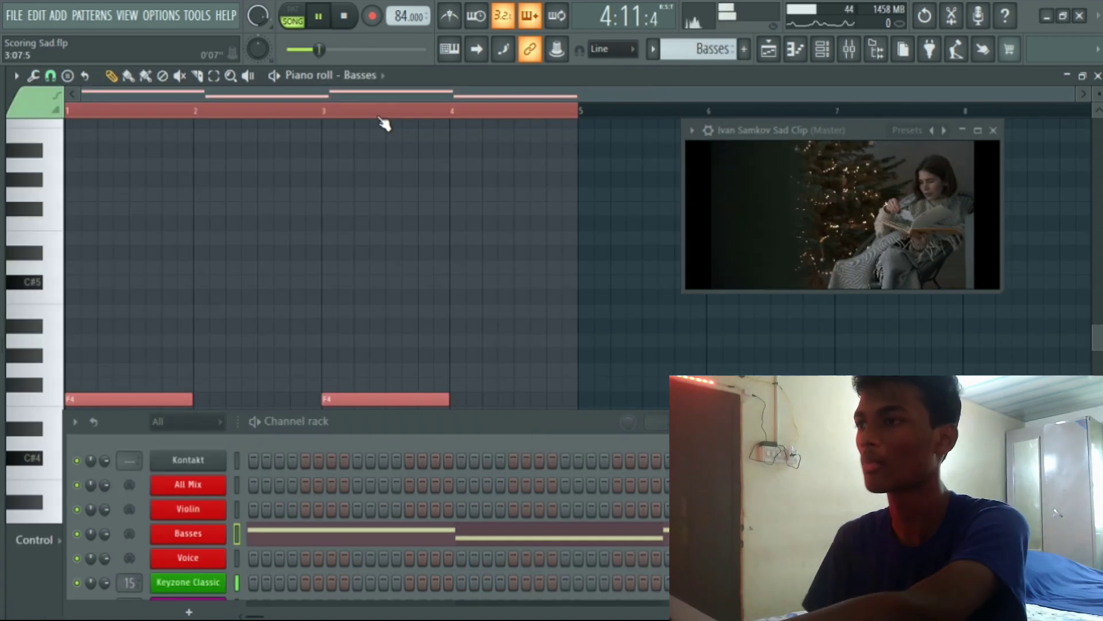
key("F6")
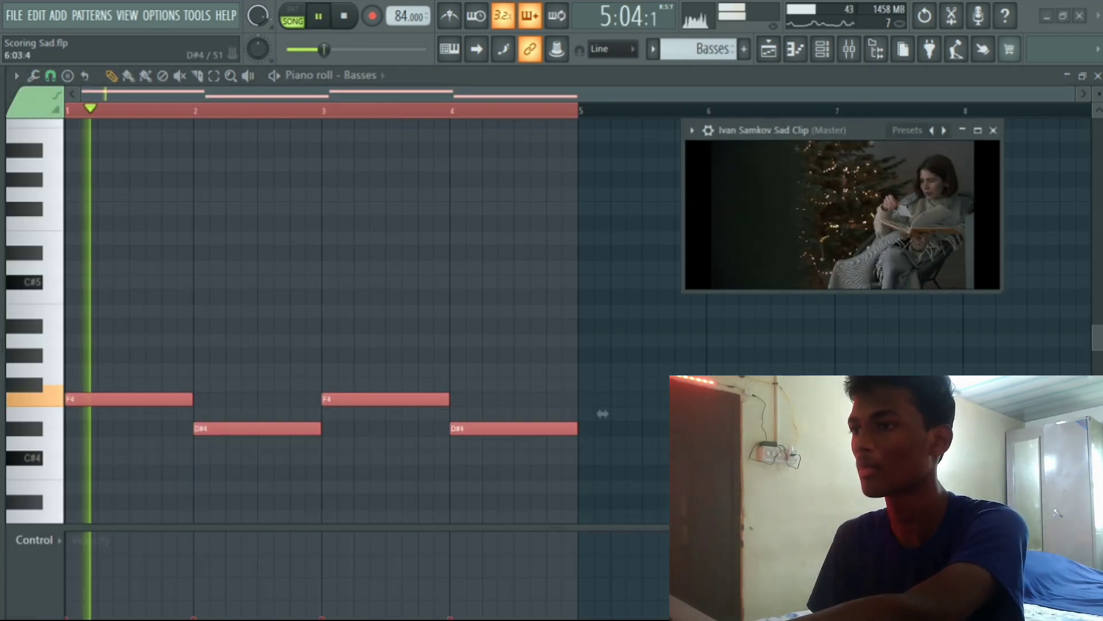
Step: Check the track levels in the mixer while the arrangement plays, stop playback, and close the mixer and the Basses piano roll
left_click(848, 50)
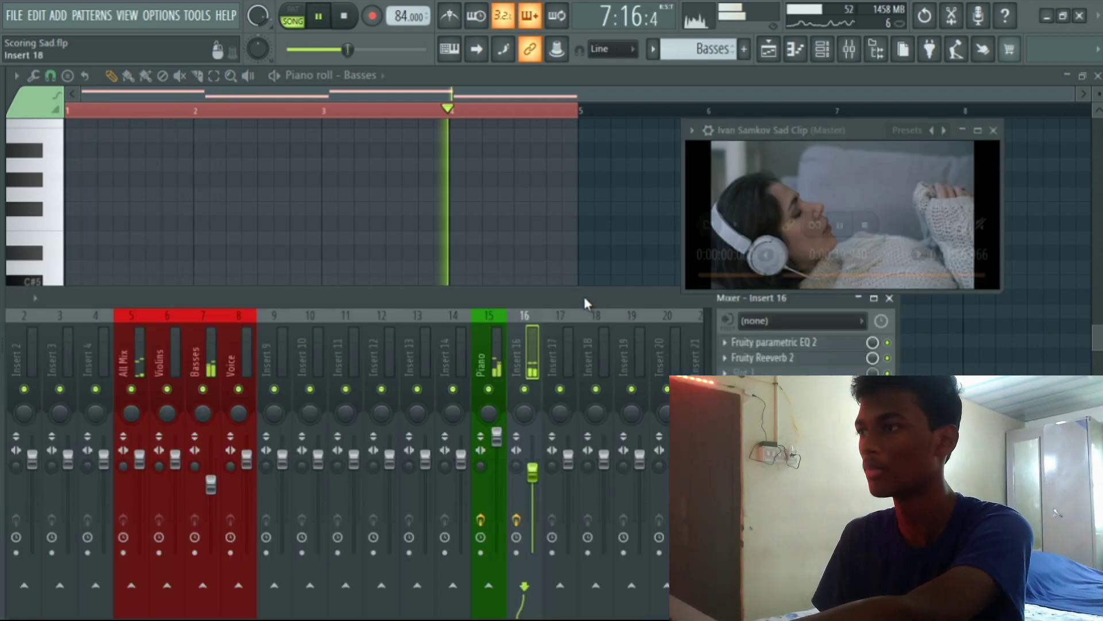
left_click_drag(583, 297, 407, 297)
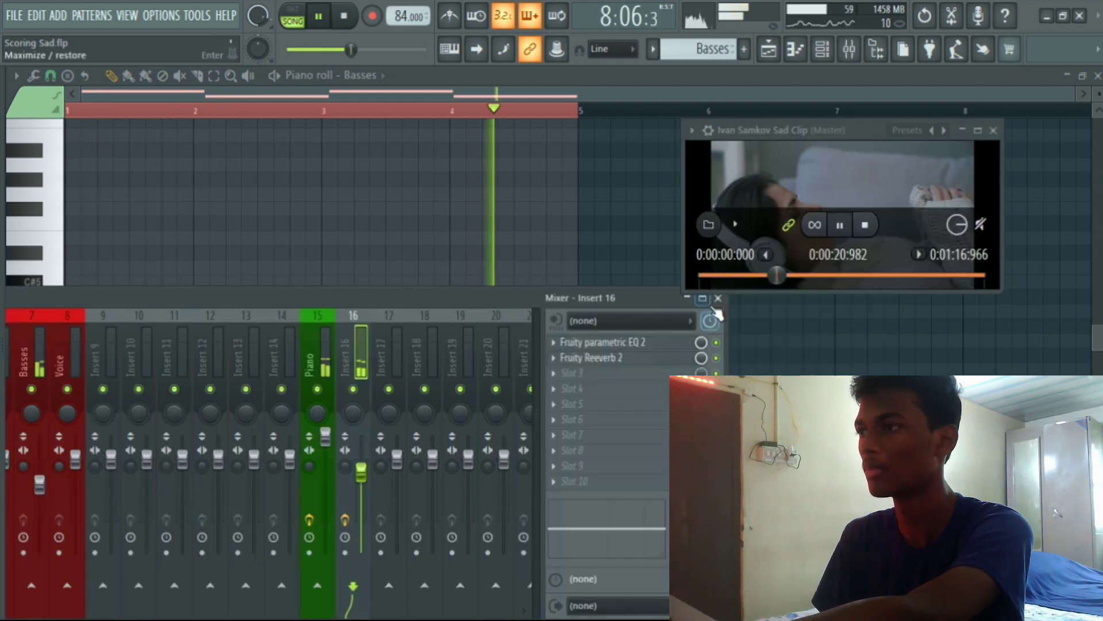
left_click(718, 297)
key("space")
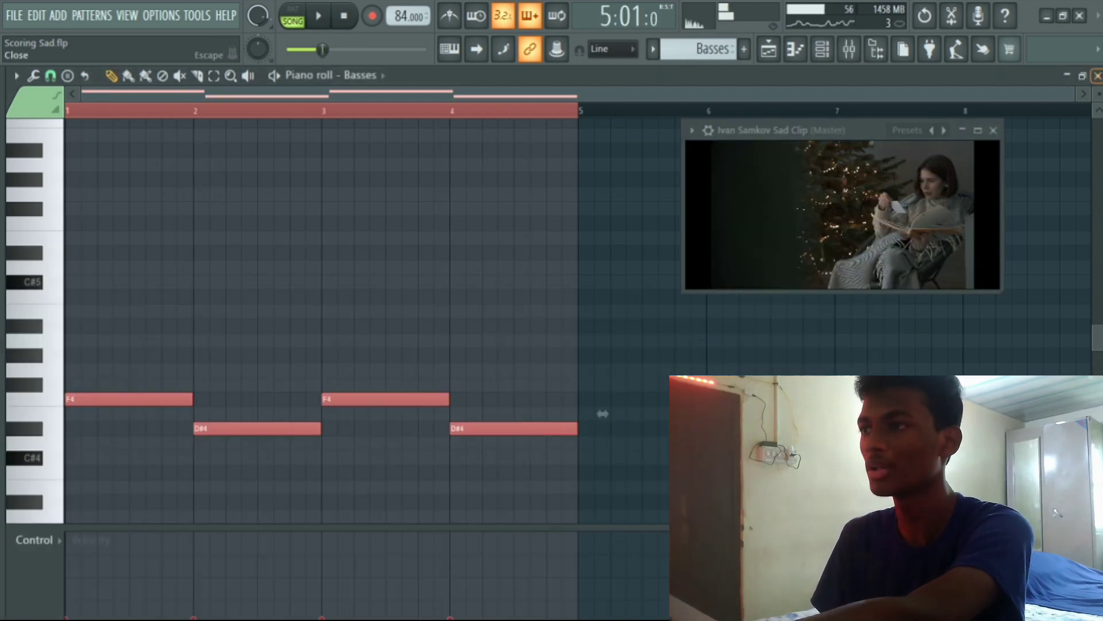
left_click(1097, 75)
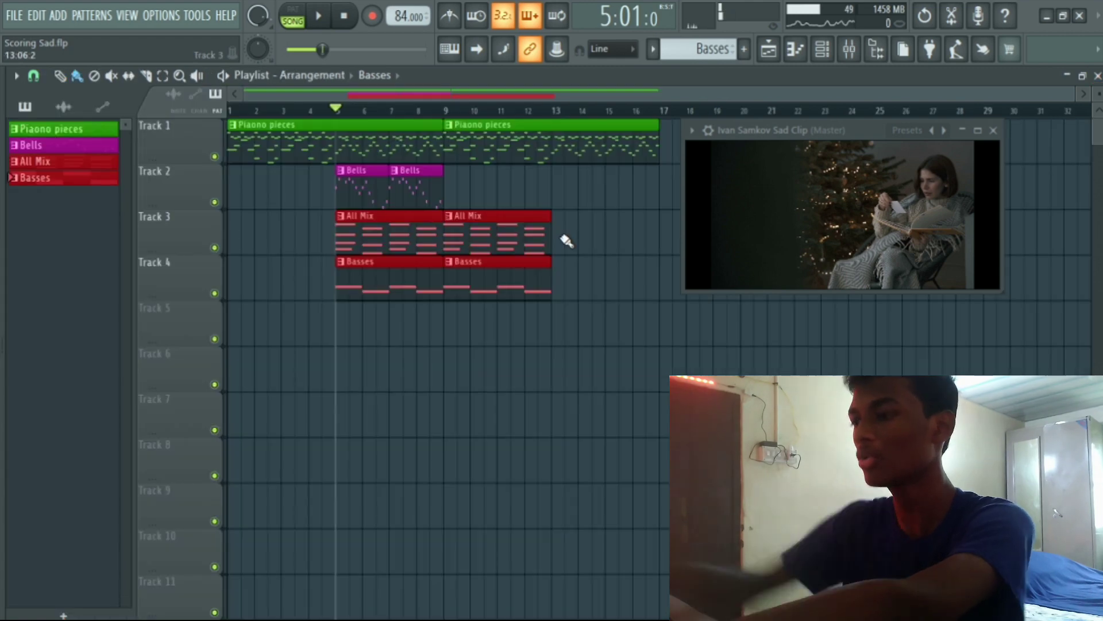
Step: Create a new pattern named Voice and give it a blue colour
key("F4")
type("Voice")
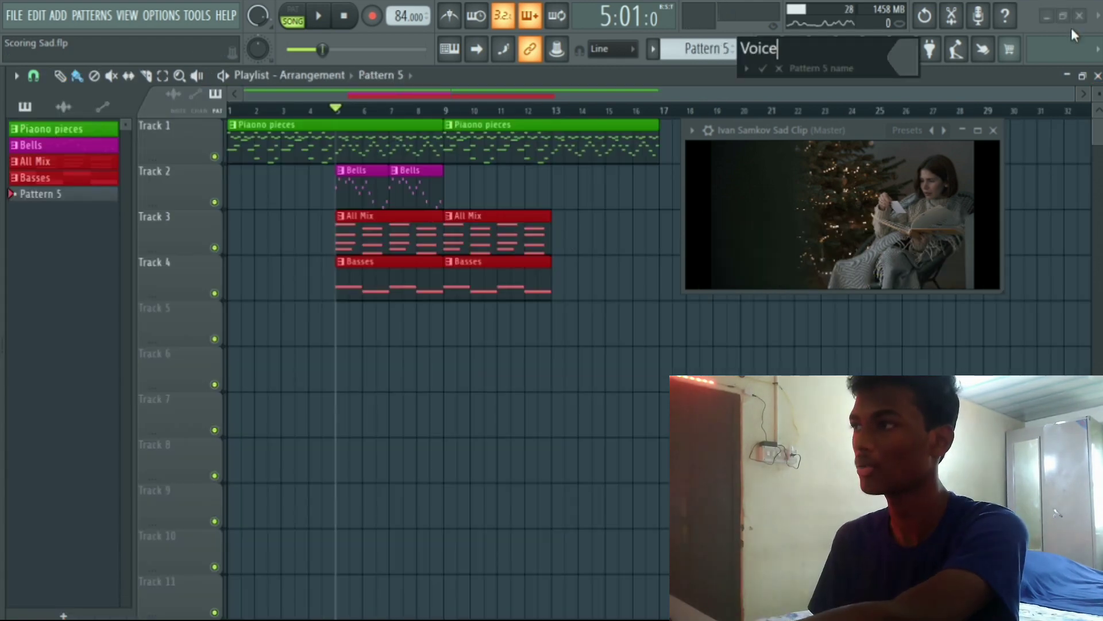
key("F2")
left_click(960, 114)
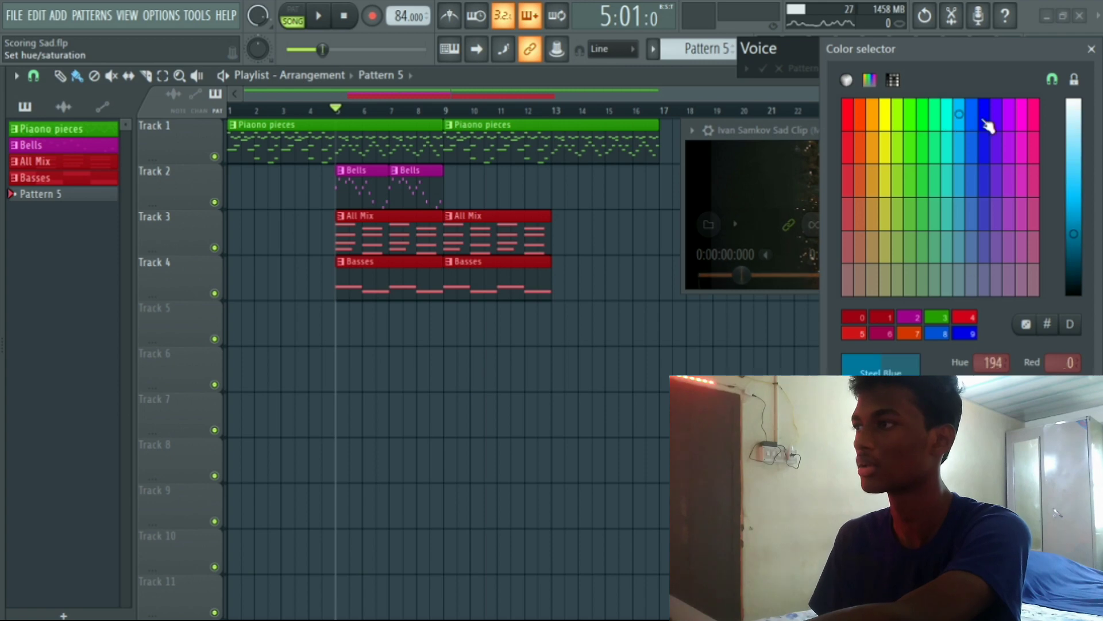
left_click(982, 119)
key("Return")
key("Return")
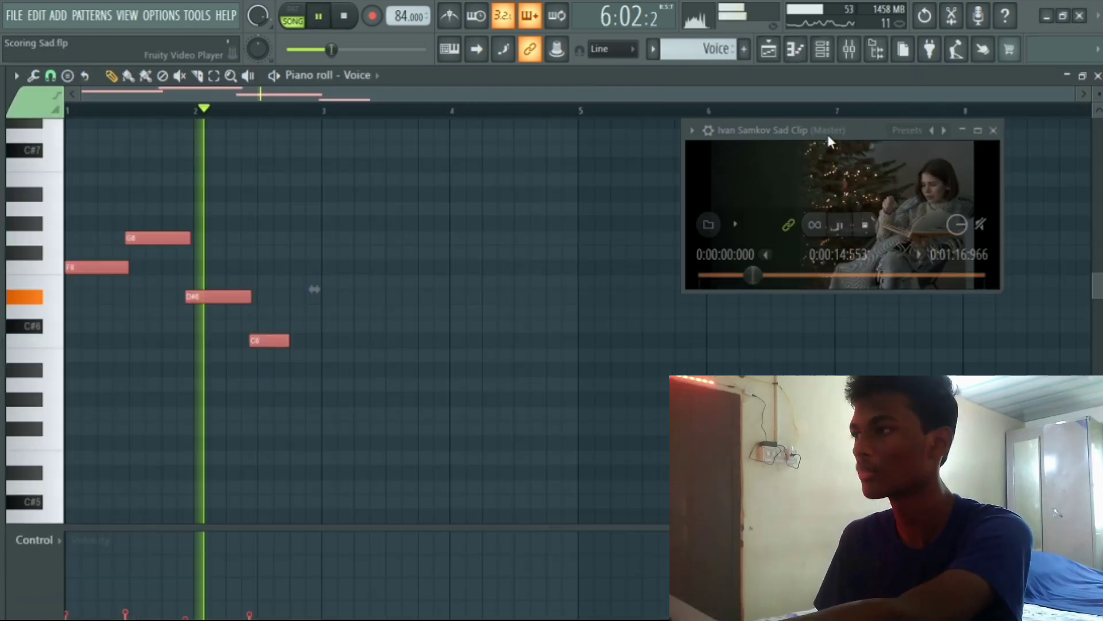
Step: Place Voice pattern clips end to end on Track 5 from bar 5 through bar 10, and play the arrangement
key("F5")
key("space")
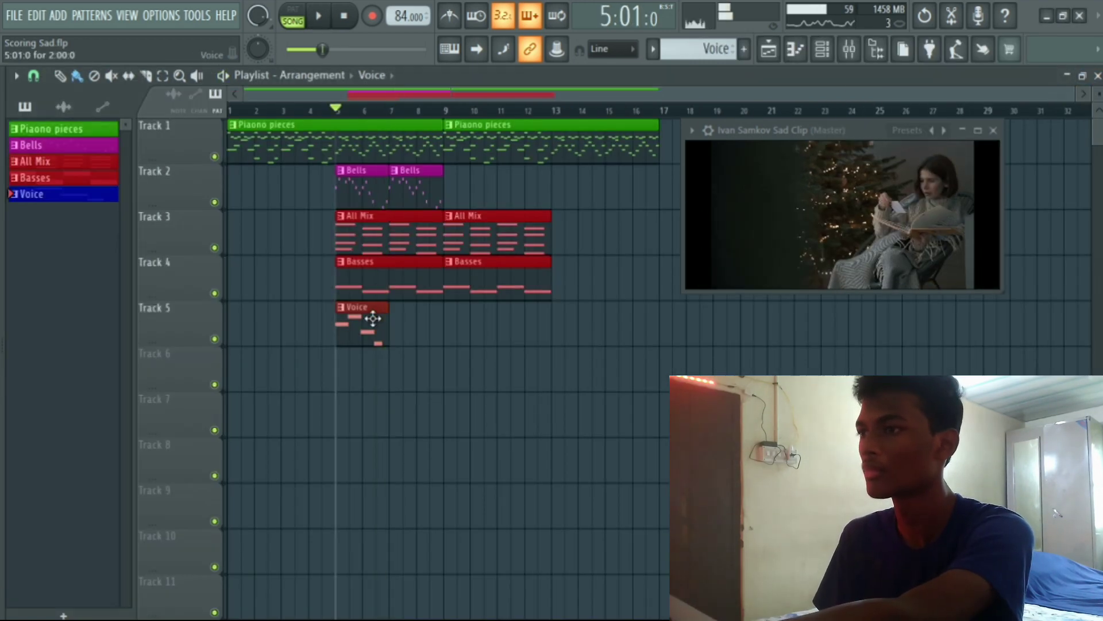
left_click(415, 323)
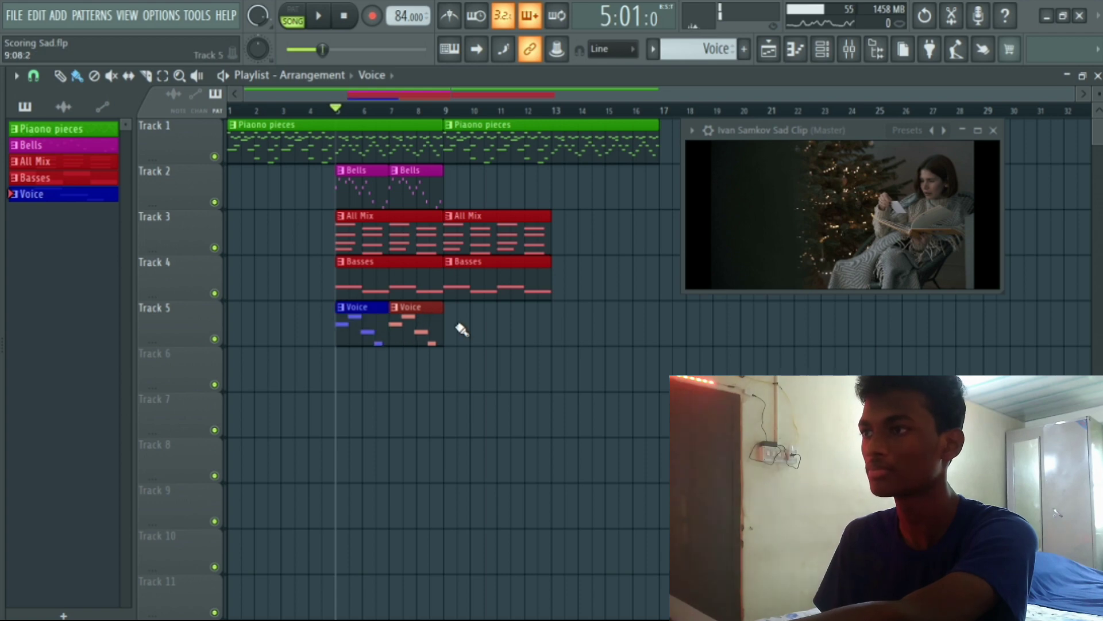
left_click(461, 329)
key("space")
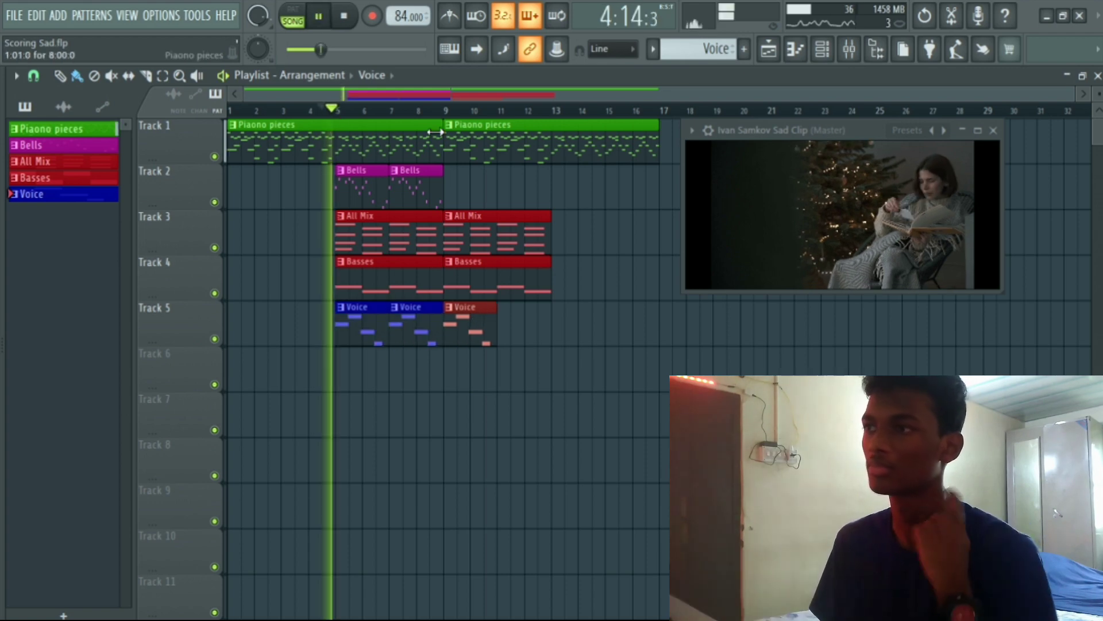
left_click(432, 187)
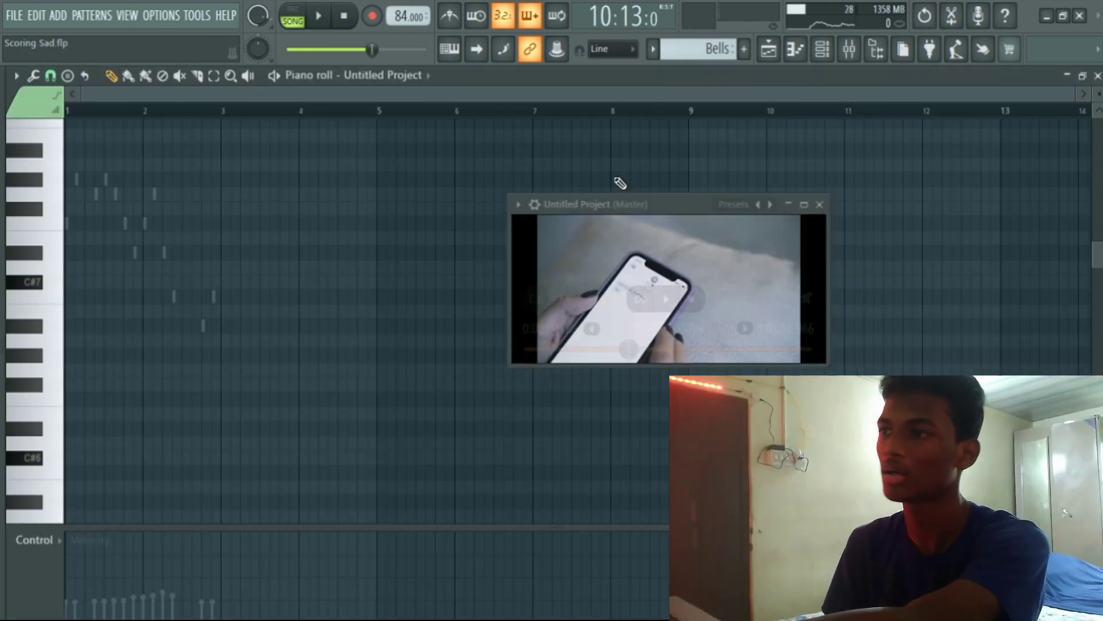
Step: Replace the CH - EnsString Violin1 Full instrument in Kontakt with 04 Violins 1 Sustain, and close the Kontakt window
left_click(1096, 75)
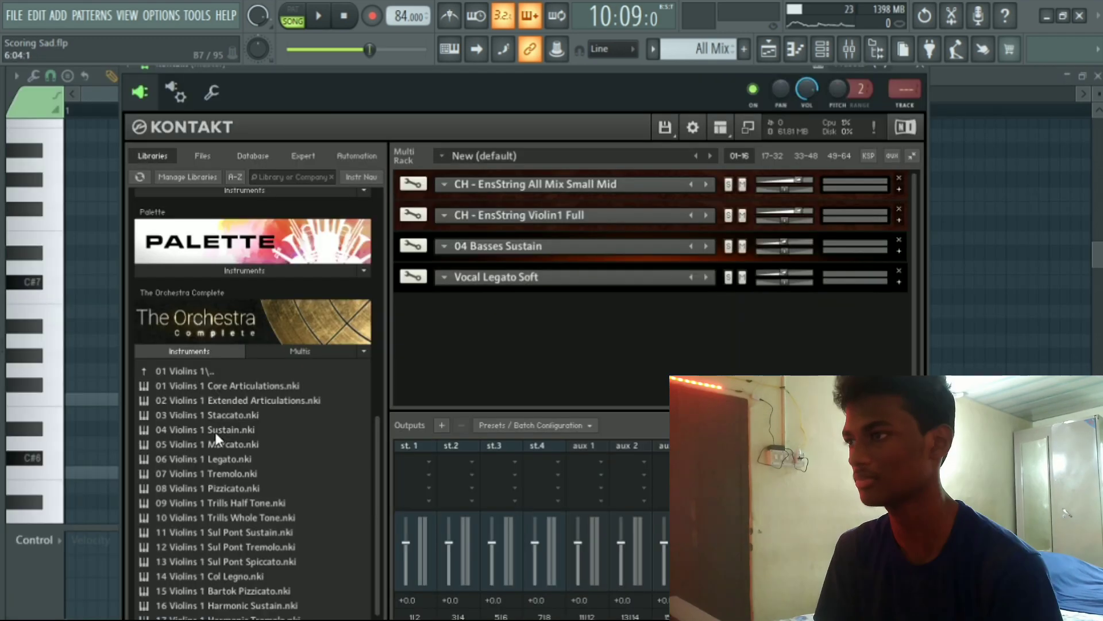
left_click_drag(218, 438, 553, 217)
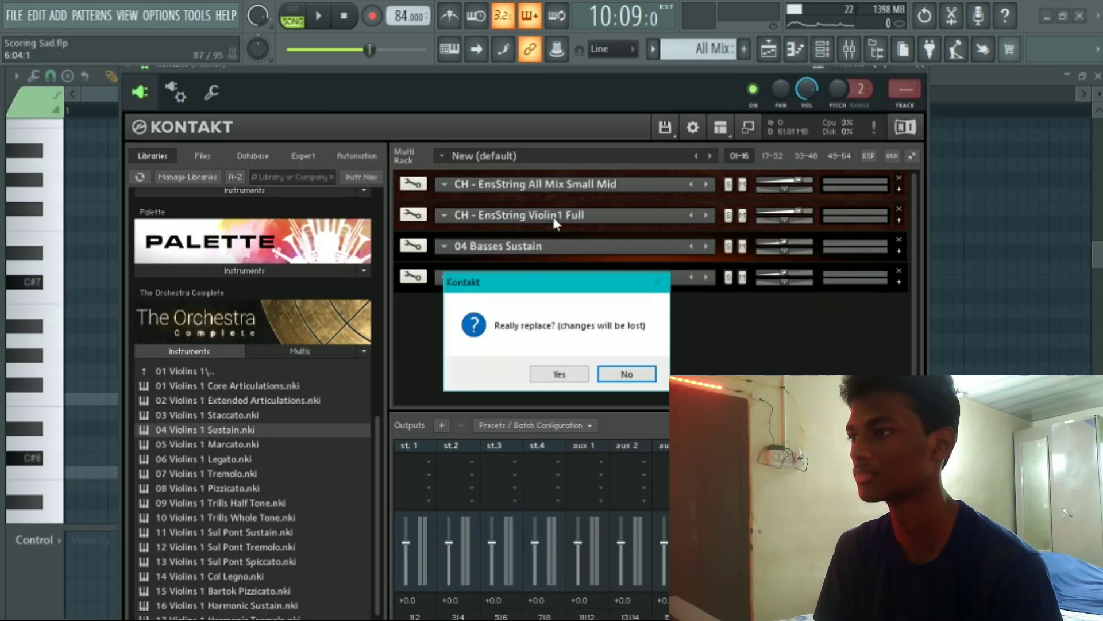
left_click(557, 374)
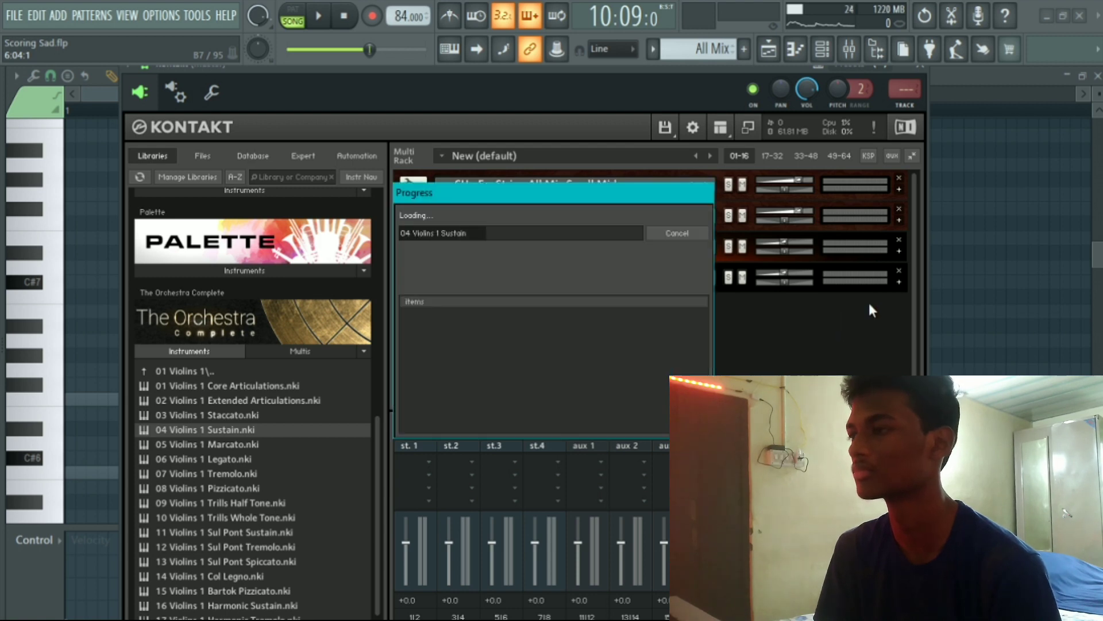
left_click(922, 65)
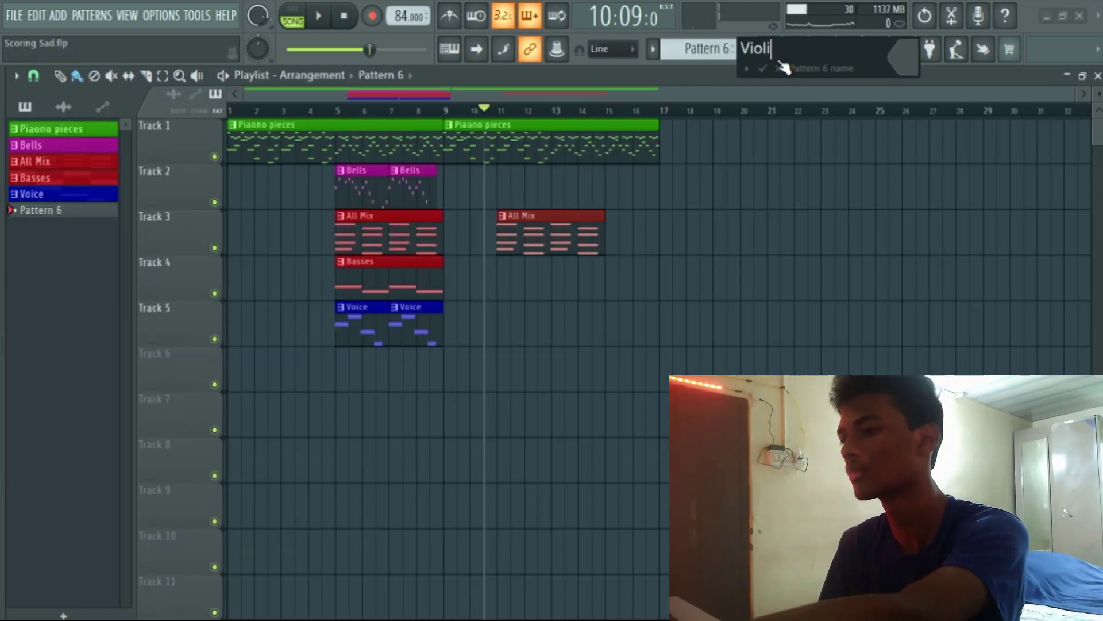
Step: Build the Violin melody over the All Mix chords, raising the second note to D#6 and moving the repeated four-note phrase to bar 3
type("n")
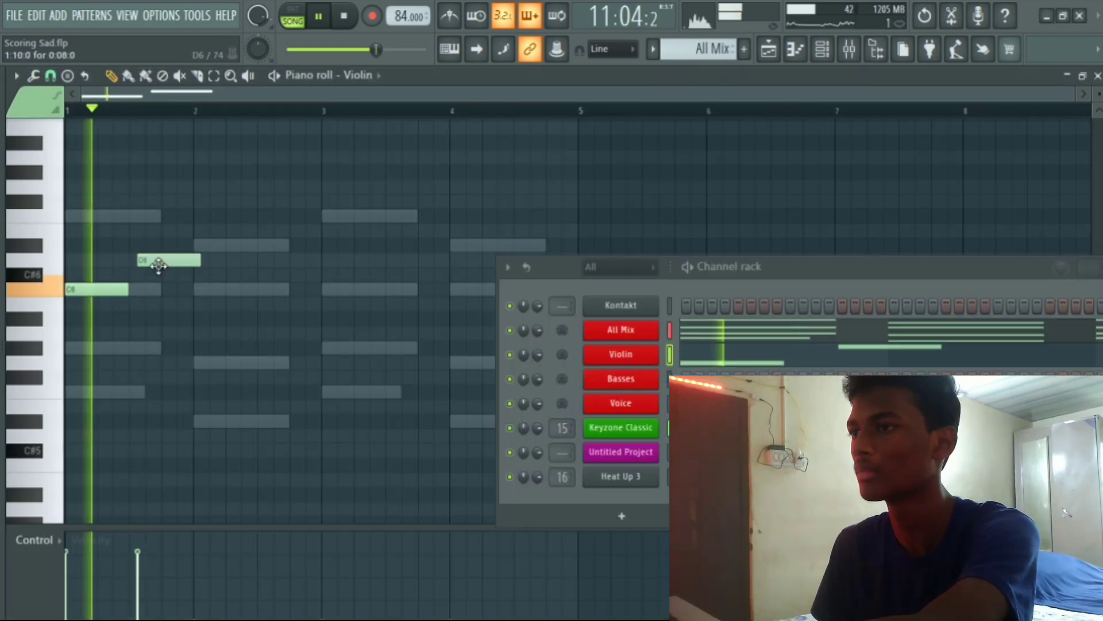
left_click_drag(158, 265, 153, 257)
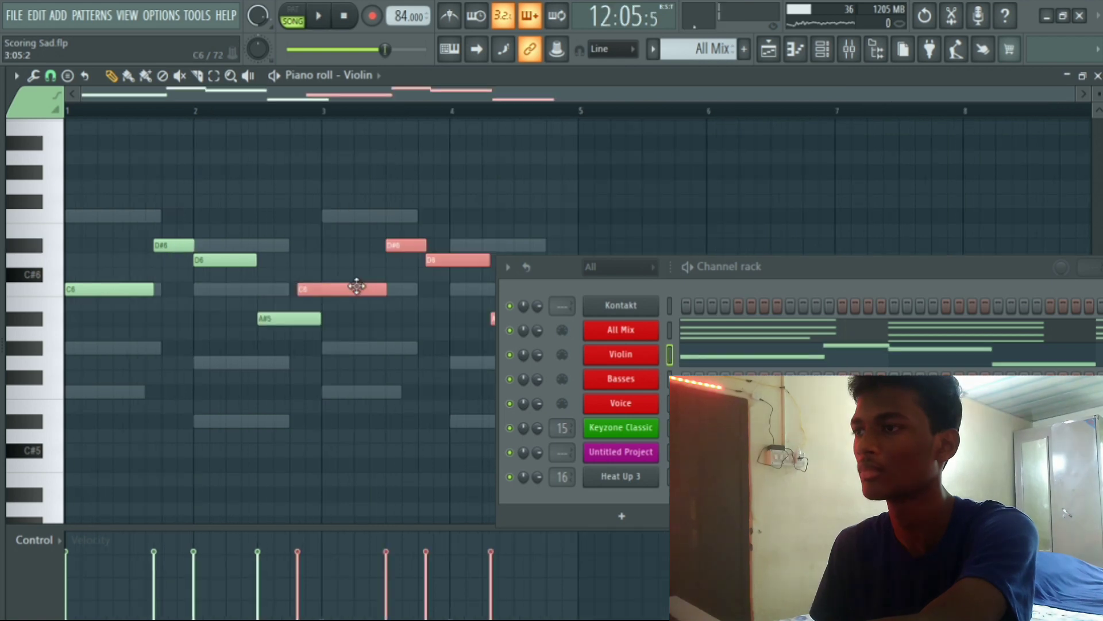
key("space")
left_click_drag(357, 285, 383, 284)
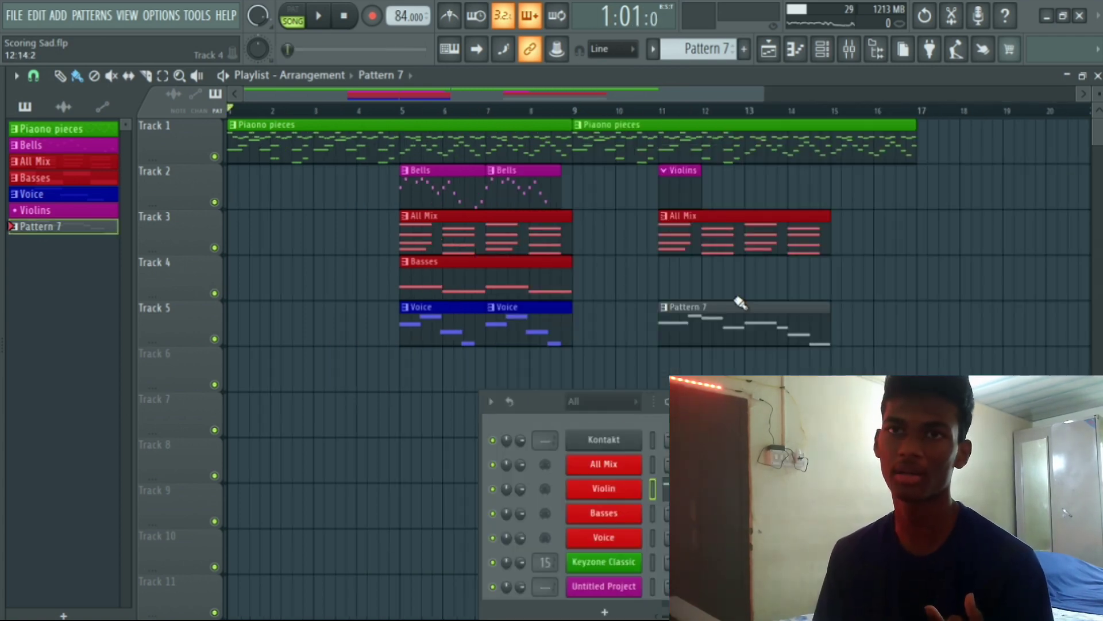
Step: Reposition the channel rack, open the Untitled Project video player from it, and show the video full screen
left_click_drag(781, 401, 737, 341)
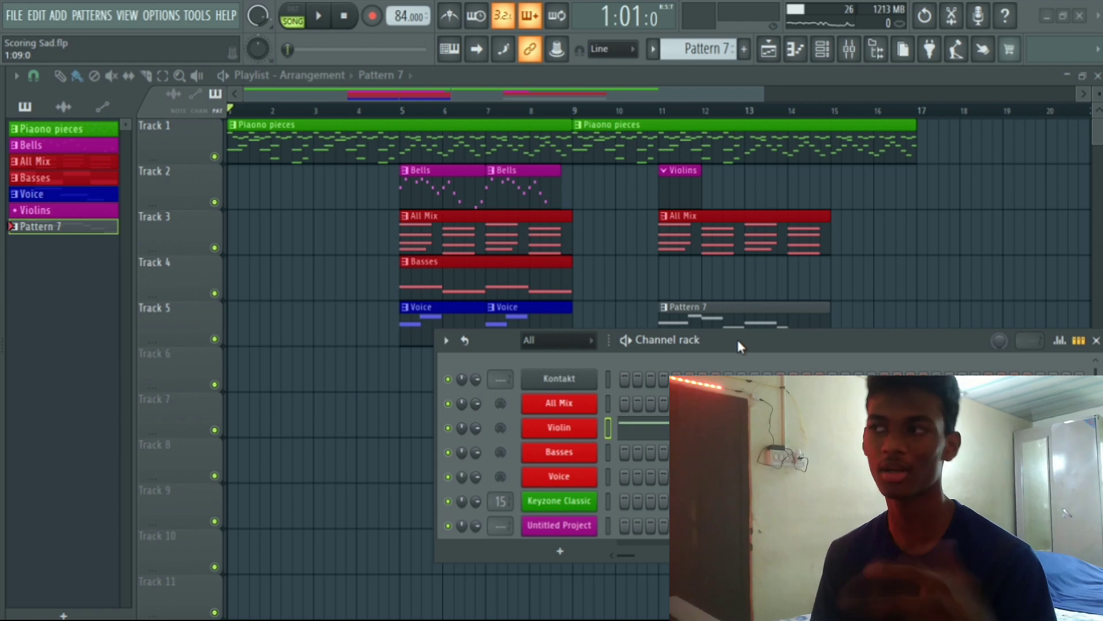
left_click_drag(736, 339, 716, 359)
scroll(557, 507, "down", 2)
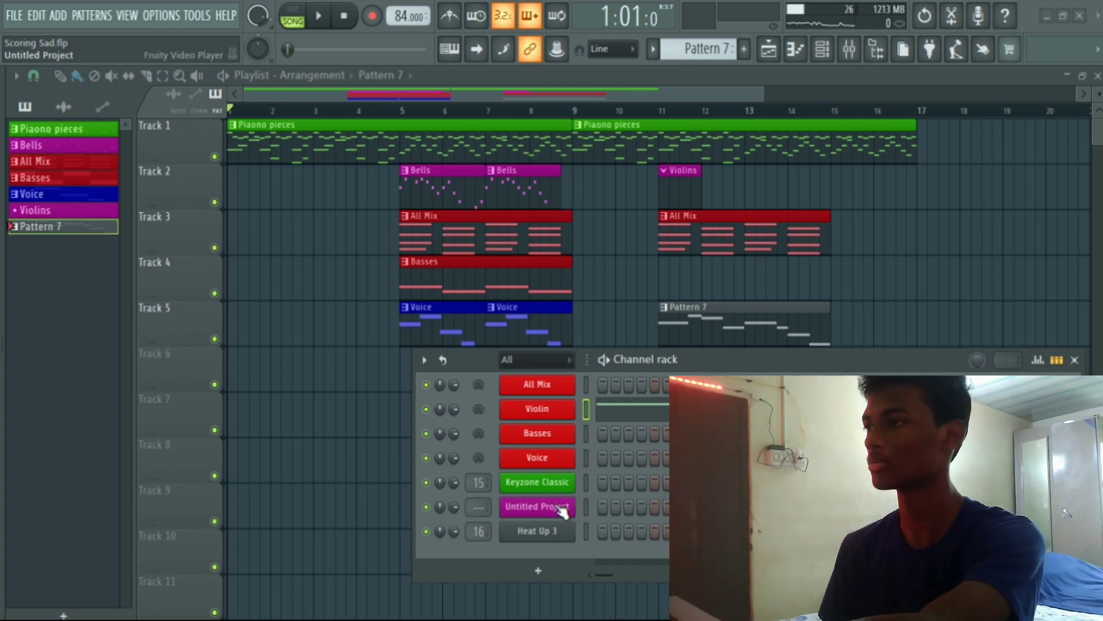
left_click(562, 508)
left_click(812, 348)
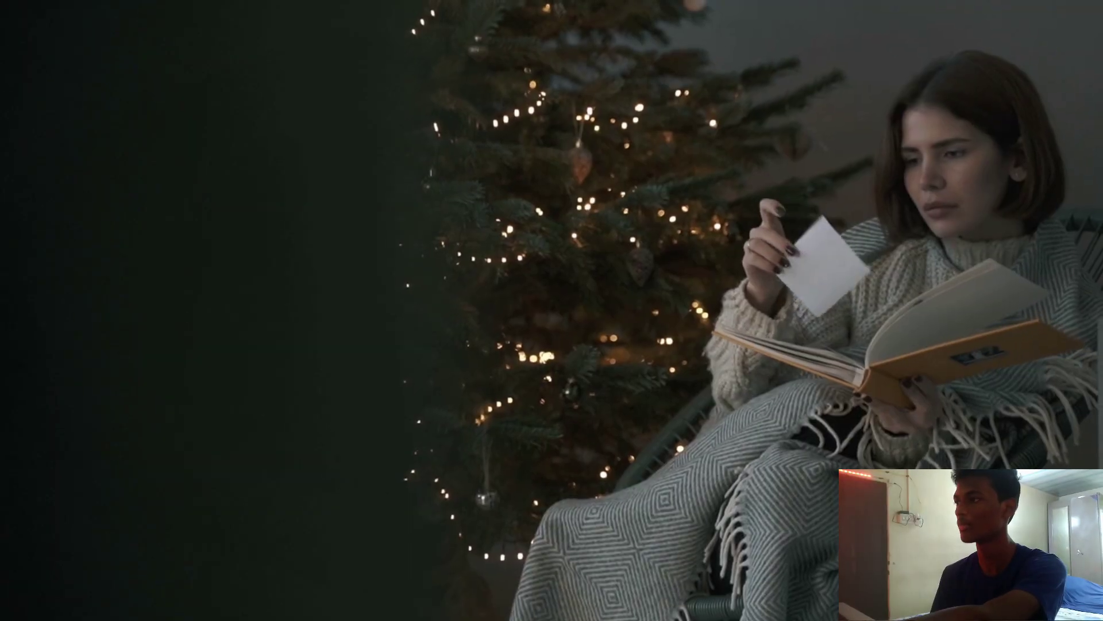